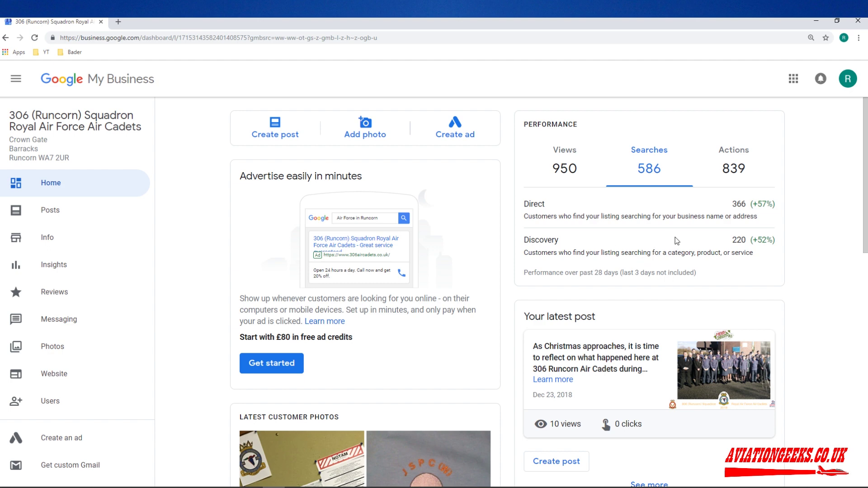
Show the Actions performance breakdown for the listing and open the business information page
{"action": "left_click", "coordinate": [742, 171]}
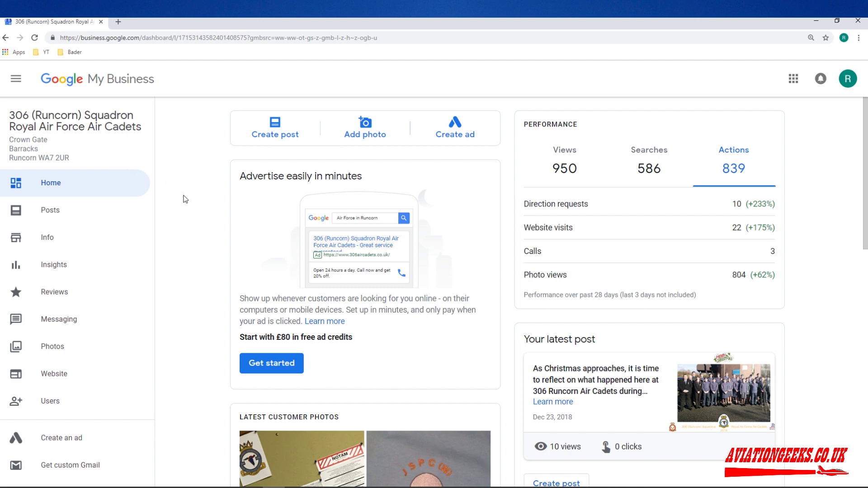
{"action": "left_click", "coordinate": [51, 235]}
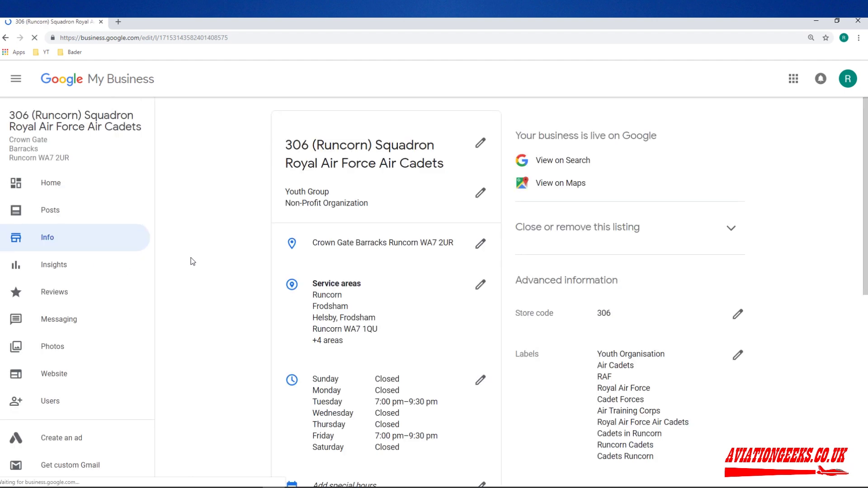
{"action": "scroll", "coordinate": [242, 231], "scroll_direction": "down", "scroll_amount": 2}
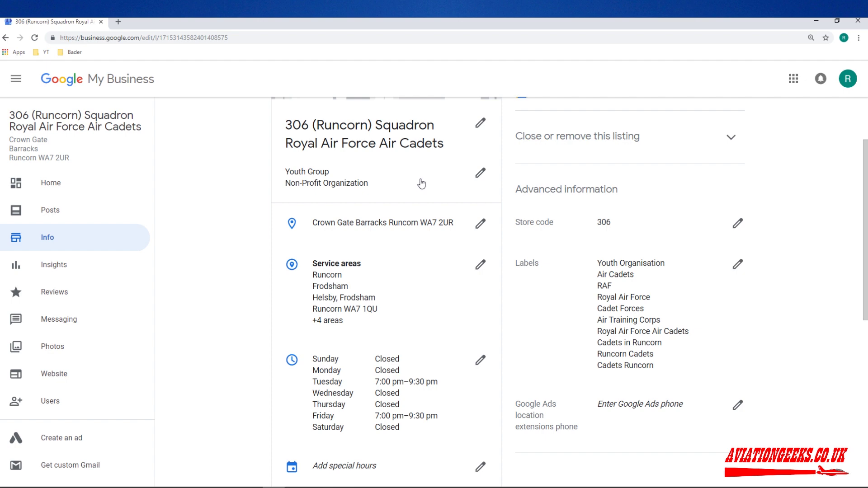
Open the business category settings, review the primary and additional categories, and close them without applying
{"action": "left_click", "coordinate": [480, 172]}
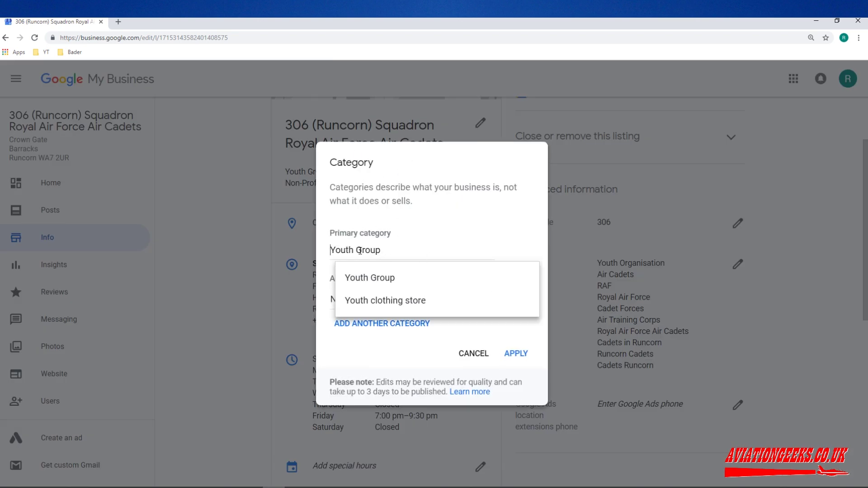
{"action": "left_click", "coordinate": [409, 203]}
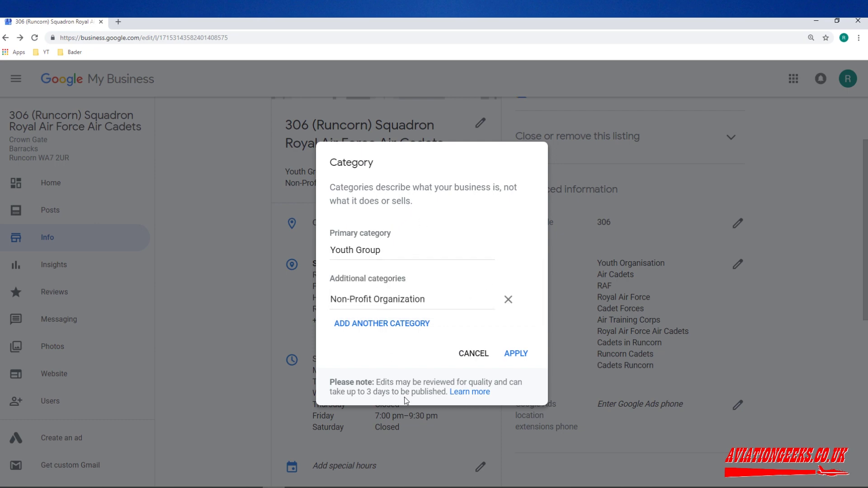
{"action": "left_click", "coordinate": [474, 355]}
{"action": "scroll", "coordinate": [415, 325], "scroll_direction": "down", "scroll_amount": 2}
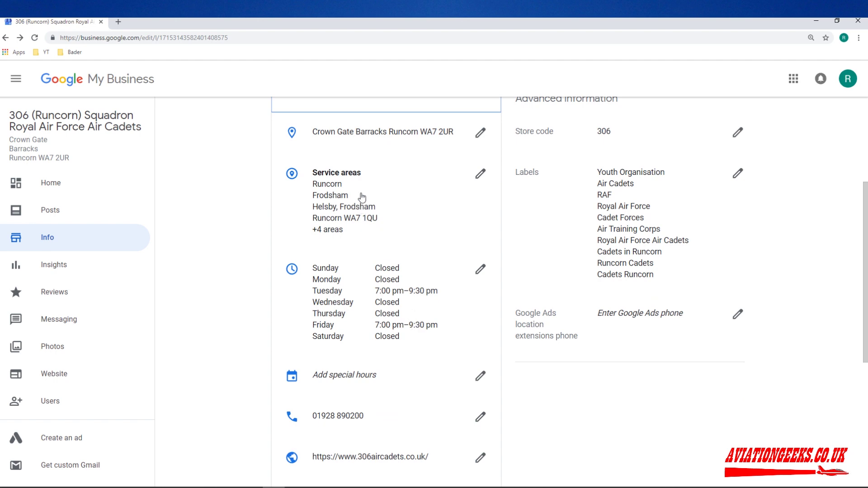
{"action": "scroll", "coordinate": [393, 158], "scroll_direction": "up", "scroll_amount": 2}
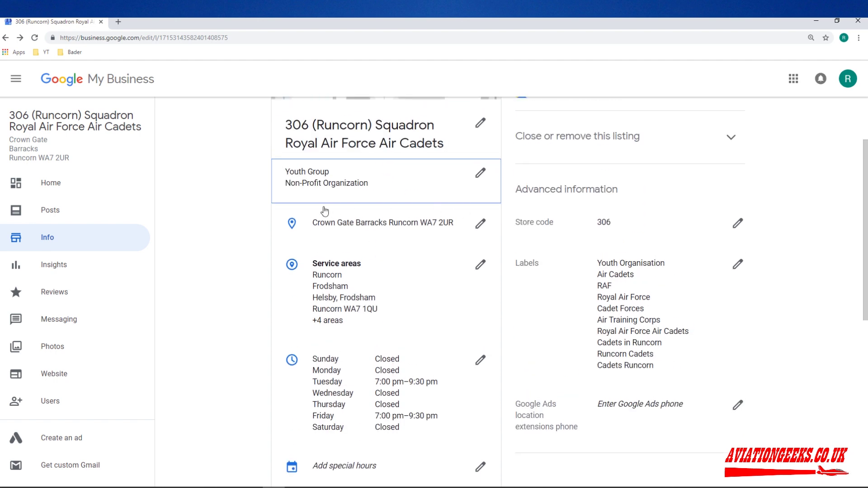
Open the business location settings and inspect the marker's site up close in satellite view
{"action": "left_click", "coordinate": [480, 232]}
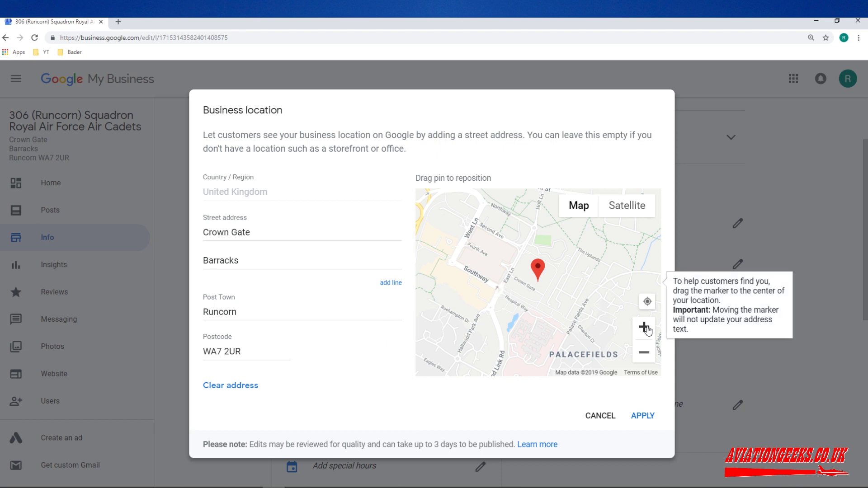
{"action": "left_click", "coordinate": [639, 206]}
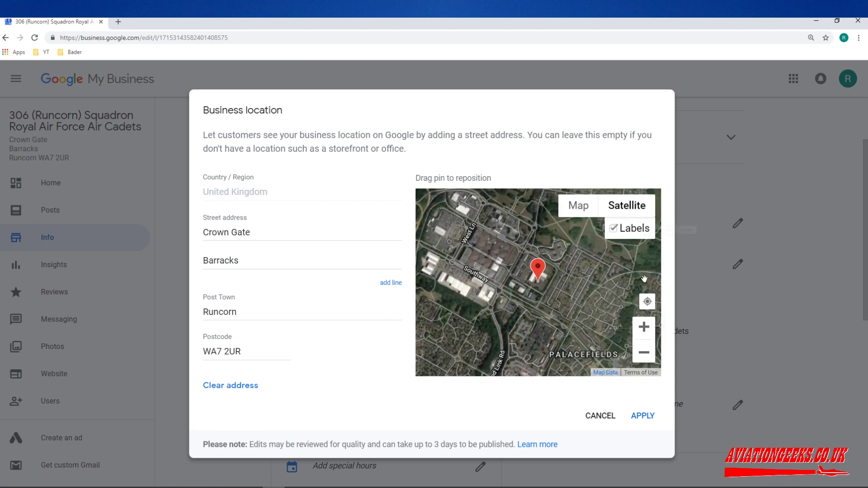
{"action": "left_click", "coordinate": [644, 327]}
{"action": "left_click", "coordinate": [645, 327]}
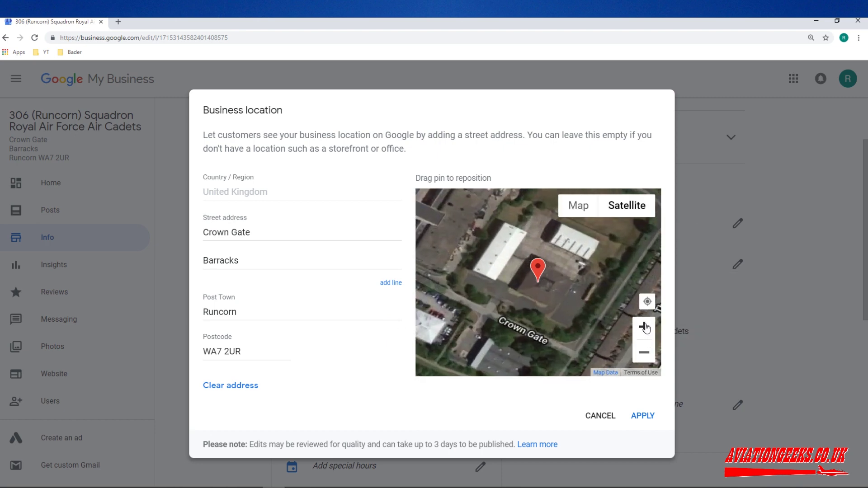
{"action": "left_click", "coordinate": [645, 327]}
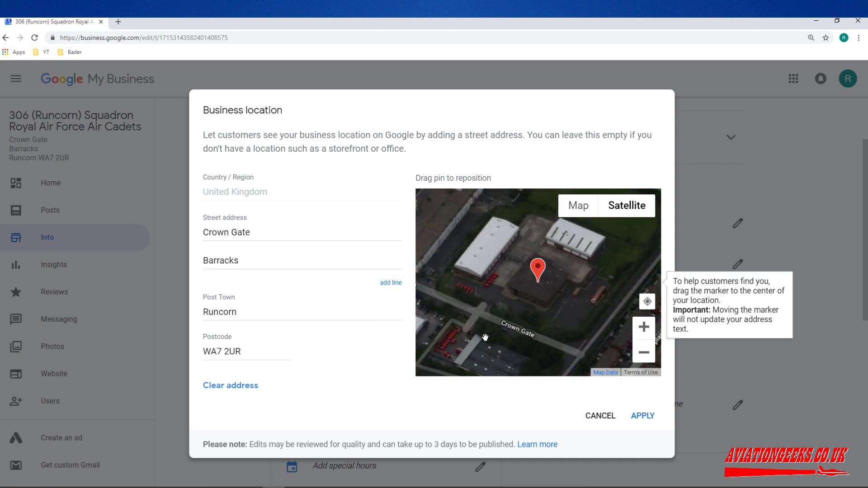
Try repositioning the location marker on the satellite map around the barracks site, and discard the location edit
{"action": "left_click_drag", "start_coordinate": [502, 328], "coordinate": [568, 288]}
{"action": "left_click_drag", "start_coordinate": [605, 233], "coordinate": [522, 274]}
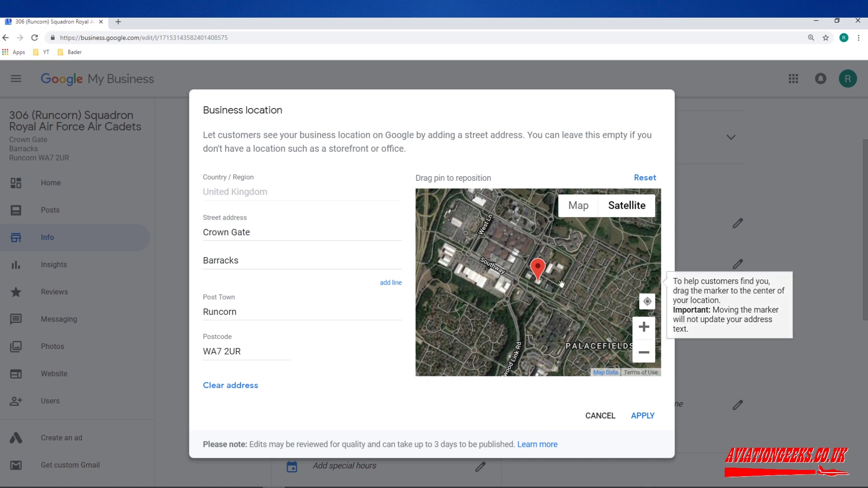
{"action": "left_click_drag", "start_coordinate": [541, 271], "coordinate": [559, 262]}
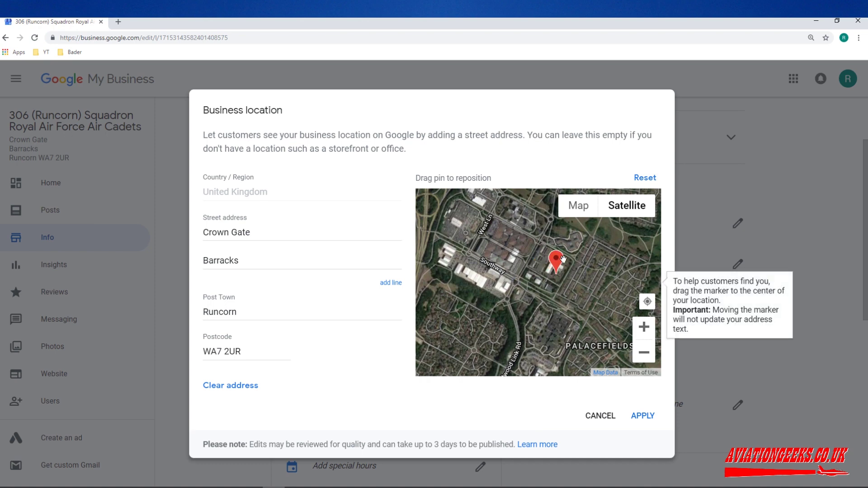
{"action": "scroll", "coordinate": [547, 286], "scroll_direction": "up", "scroll_amount": 1}
{"action": "scroll", "coordinate": [547, 286], "scroll_direction": "up", "scroll_amount": 2}
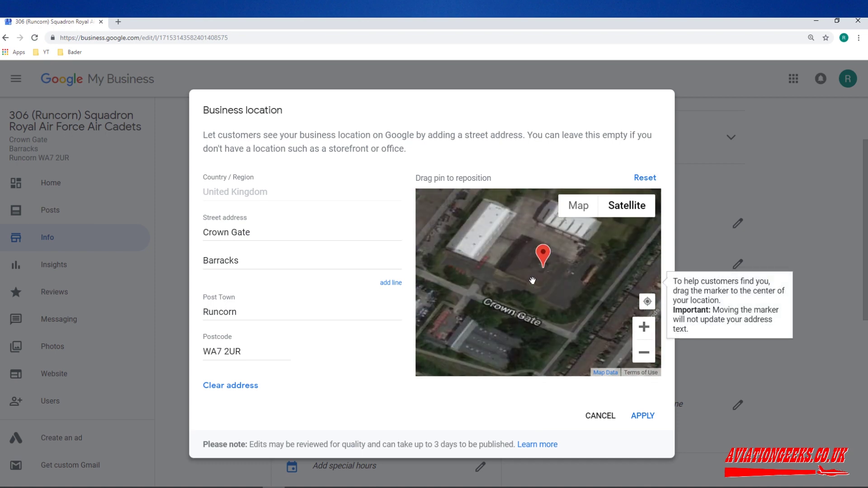
{"action": "scroll", "coordinate": [538, 271], "scroll_direction": "down", "scroll_amount": 3}
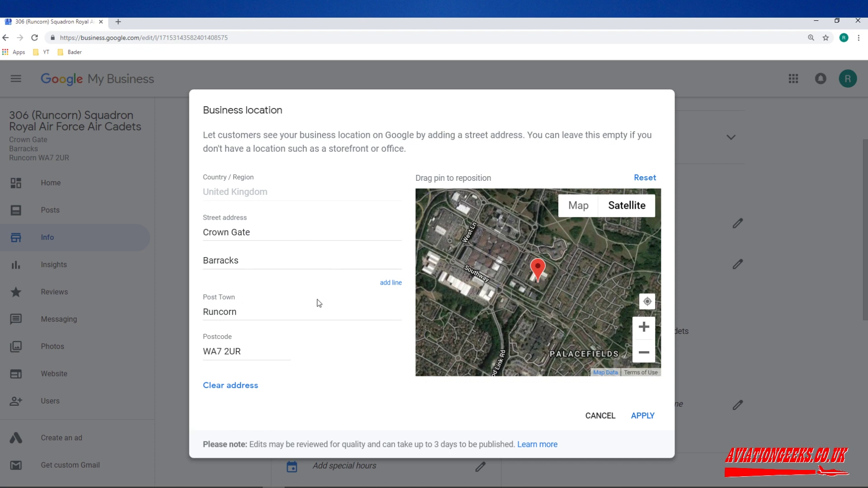
{"action": "scroll", "coordinate": [542, 274], "scroll_direction": "down", "scroll_amount": 1}
{"action": "scroll", "coordinate": [541, 275], "scroll_direction": "up", "scroll_amount": 4}
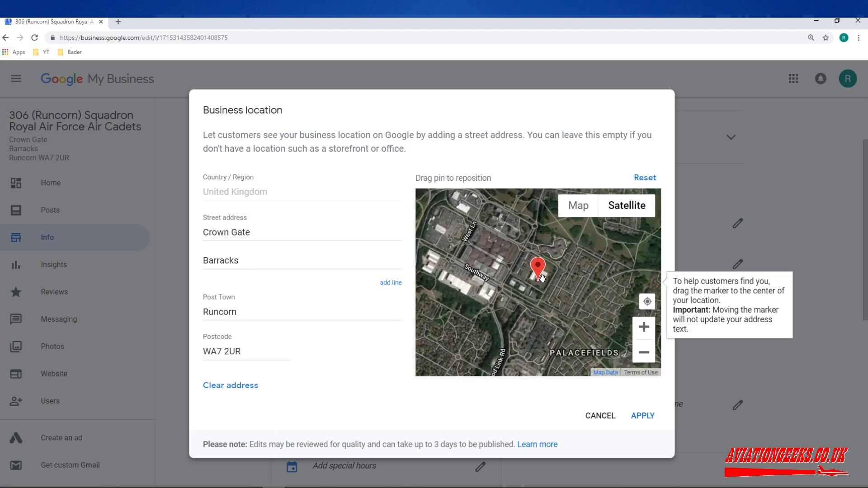
{"action": "left_click", "coordinate": [600, 415]}
Review the service areas list, copy its Runcorn postcode entry, and close the list without applying
{"action": "scroll", "coordinate": [378, 297], "scroll_direction": "down", "scroll_amount": 1}
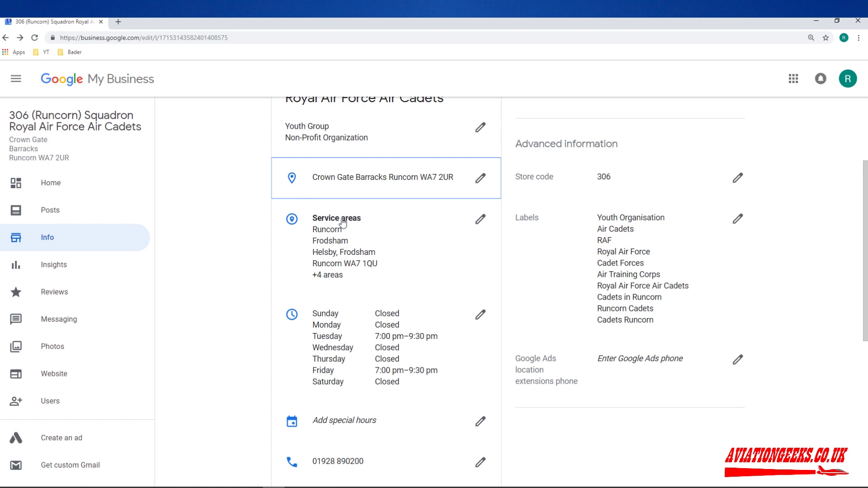
{"action": "left_click", "coordinate": [482, 219]}
{"action": "scroll", "coordinate": [437, 259], "scroll_direction": "down", "scroll_amount": 1}
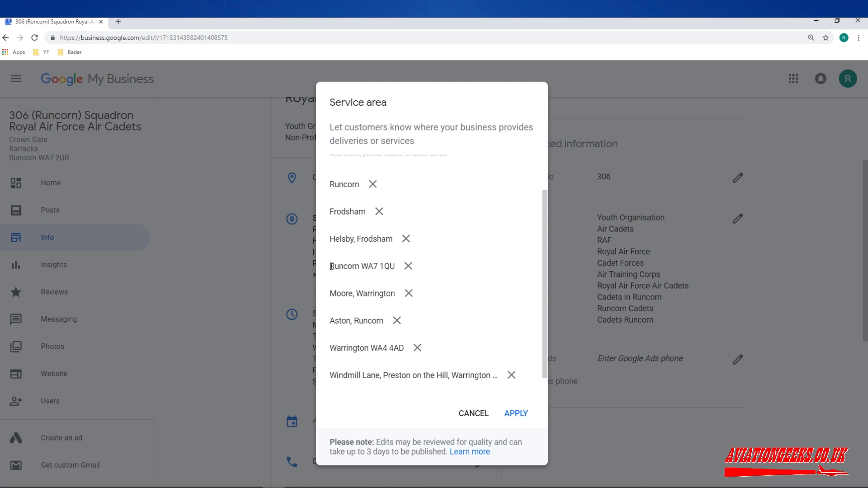
{"action": "left_click_drag", "start_coordinate": [329, 267], "coordinate": [394, 268]}
{"action": "right_click", "coordinate": [394, 268]}
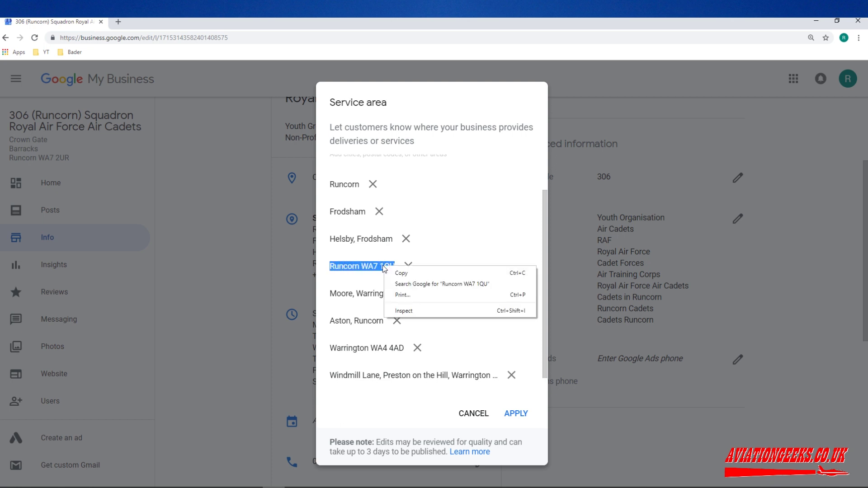
{"action": "left_click", "coordinate": [404, 276]}
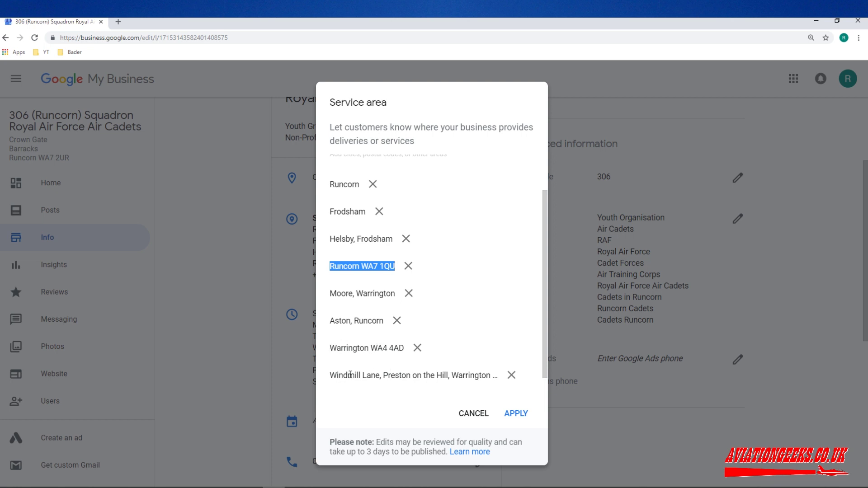
{"action": "scroll", "coordinate": [345, 372], "scroll_direction": "down", "scroll_amount": 1}
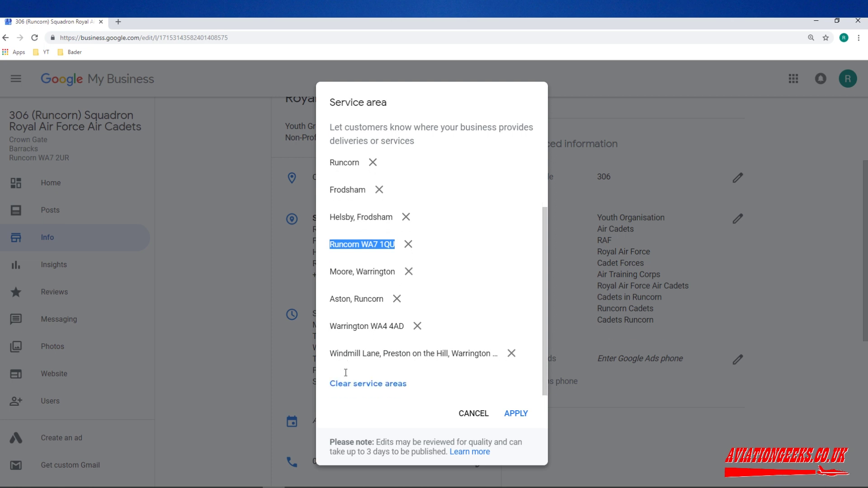
{"action": "left_click", "coordinate": [481, 414]}
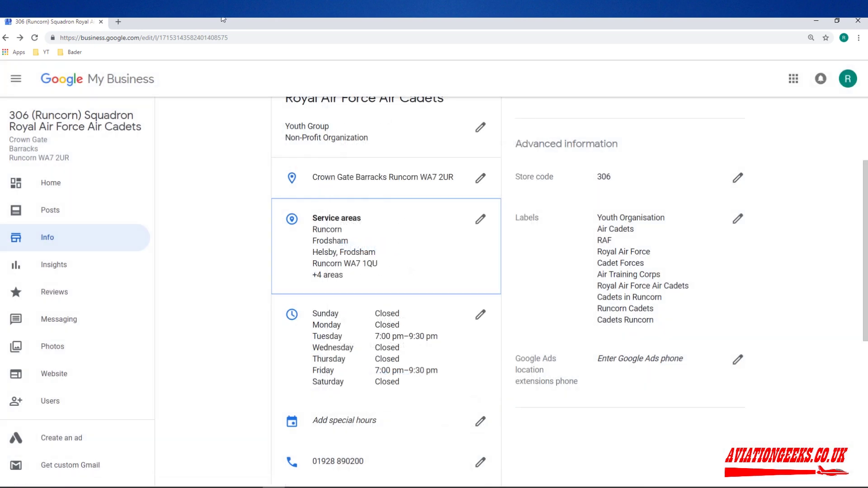
Look up the copied postcode in Google Maps in a new tab, view Sandymoor School's details, and close the tab
{"action": "left_click", "coordinate": [119, 22]}
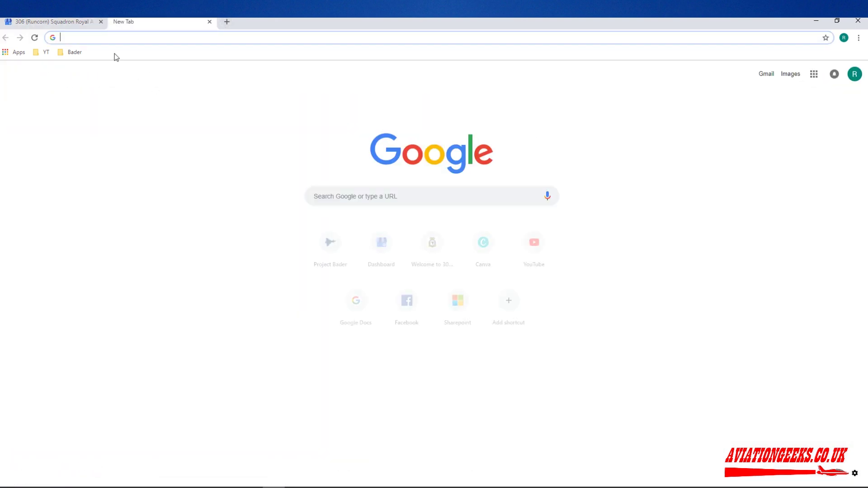
{"action": "type", "text": "maps"}
{"action": "key", "text": "Return"}
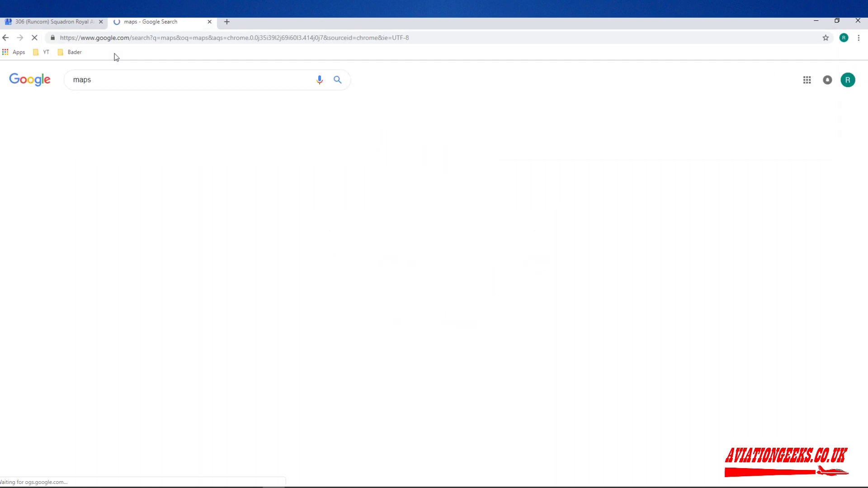
{"action": "left_click", "coordinate": [108, 144]}
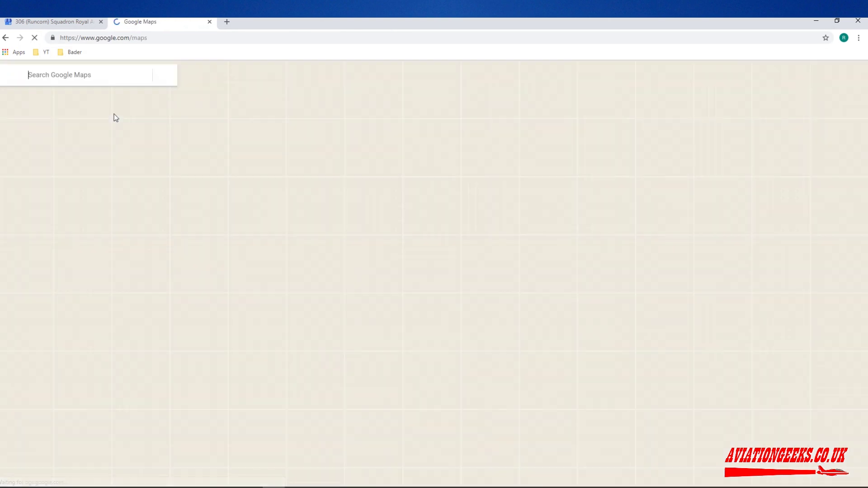
{"action": "key", "text": "ctrl+v"}
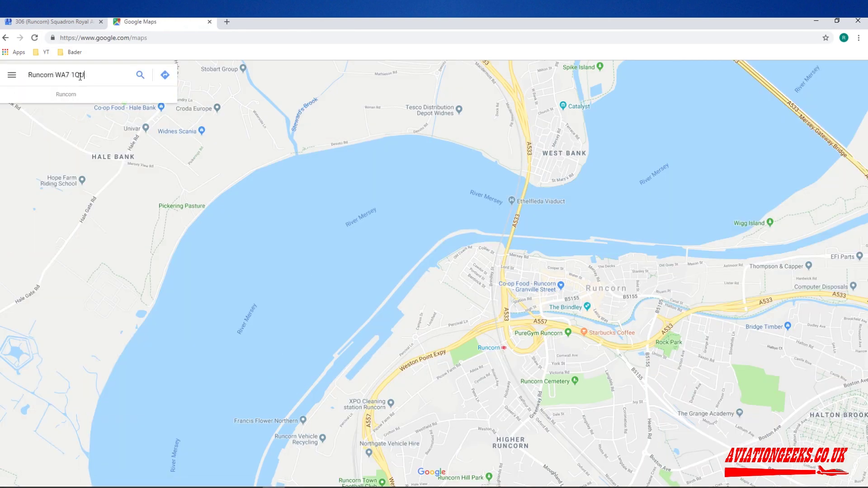
{"action": "key", "text": "Return"}
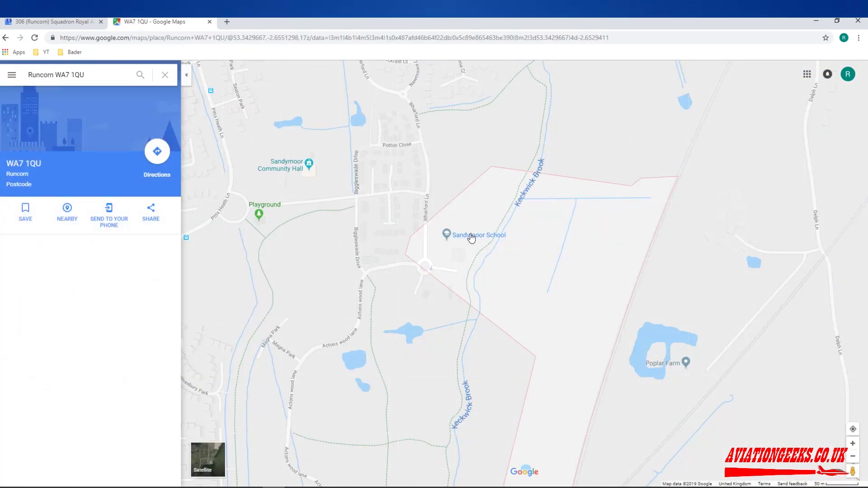
{"action": "left_click", "coordinate": [473, 239]}
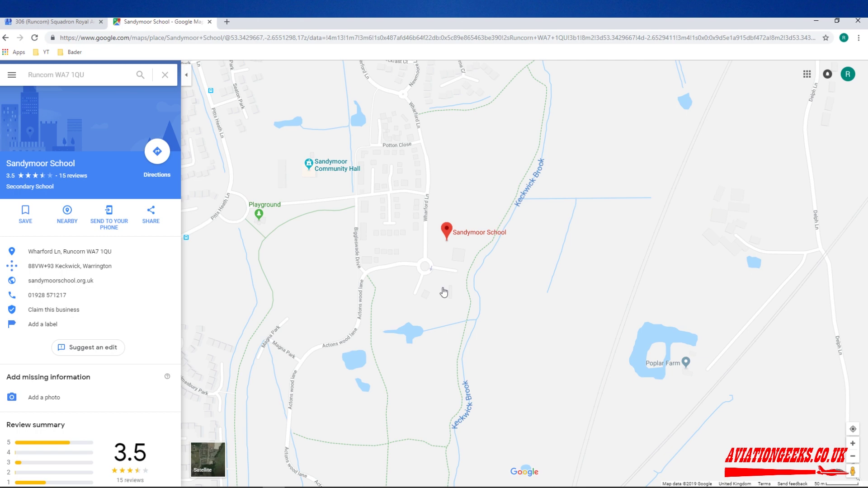
{"action": "left_click", "coordinate": [210, 22]}
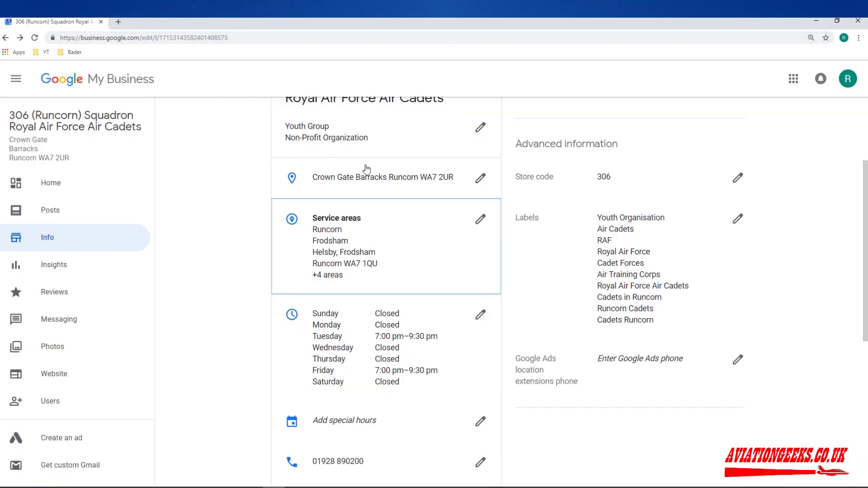
Review the store code in the advanced information, and open the listing's labels to examine the full list
{"action": "scroll", "coordinate": [616, 233], "scroll_direction": "up", "scroll_amount": 3}
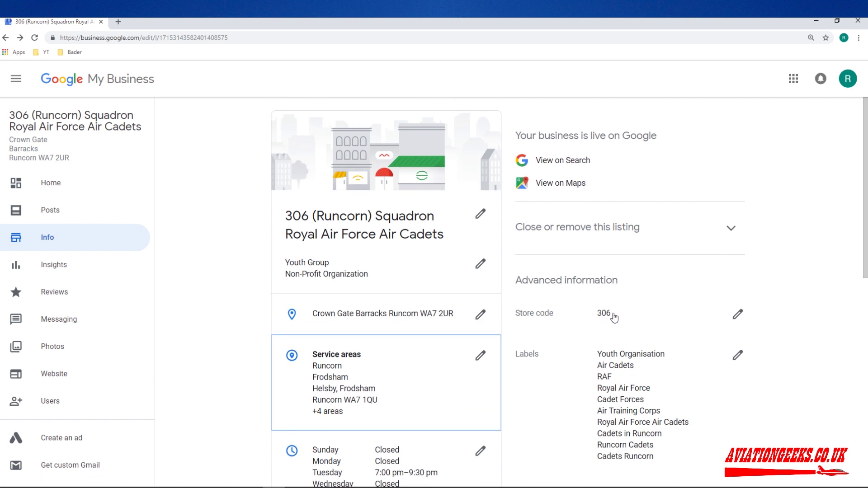
{"action": "scroll", "coordinate": [608, 317], "scroll_direction": "down", "scroll_amount": 1}
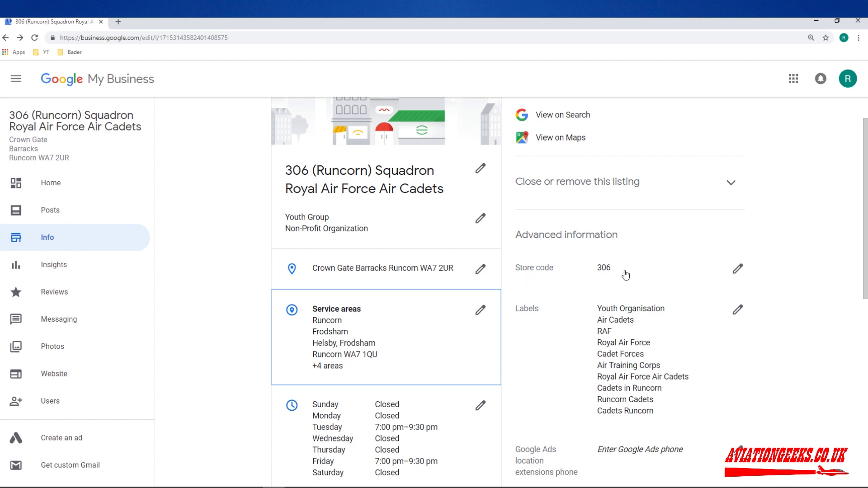
{"action": "scroll", "coordinate": [624, 274], "scroll_direction": "down", "scroll_amount": 1}
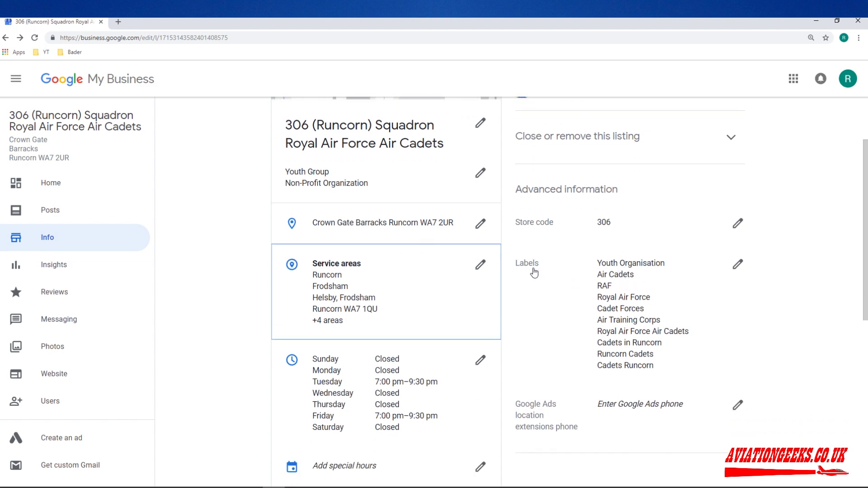
{"action": "left_click", "coordinate": [738, 265]}
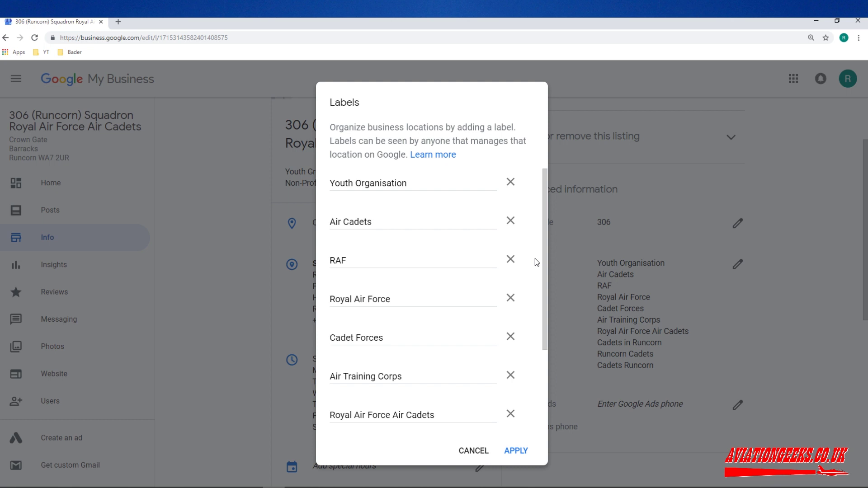
{"action": "scroll", "coordinate": [442, 256], "scroll_direction": "down", "scroll_amount": 1}
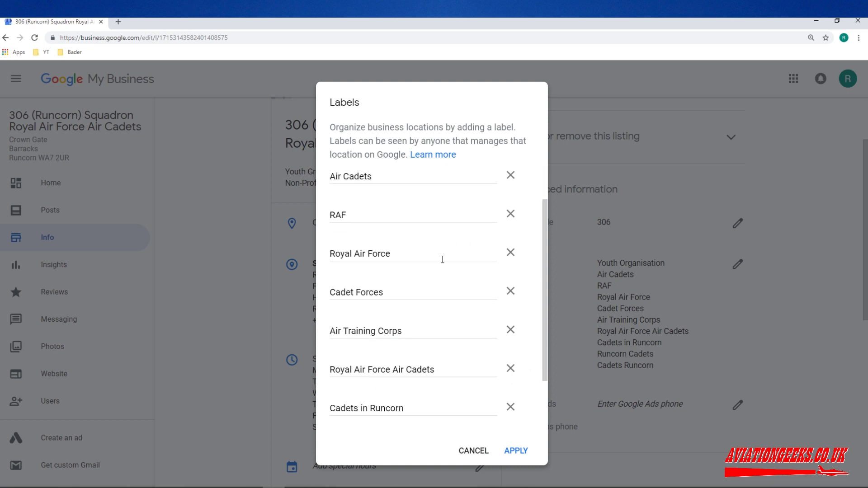
{"action": "scroll", "coordinate": [442, 258], "scroll_direction": "down", "scroll_amount": 1}
{"action": "scroll", "coordinate": [436, 303], "scroll_direction": "down", "scroll_amount": 1}
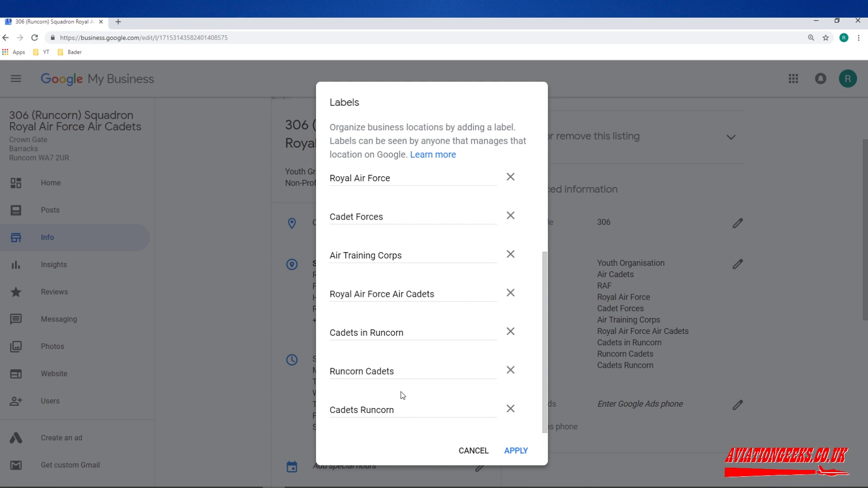
Review the full list of labels from start to end and close it without applying changes
{"action": "scroll", "coordinate": [403, 395], "scroll_direction": "up", "scroll_amount": 3}
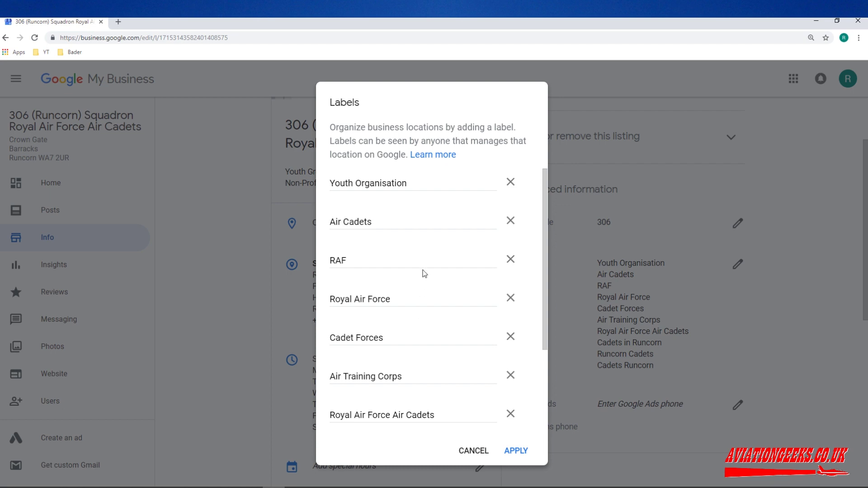
{"action": "scroll", "coordinate": [427, 280], "scroll_direction": "down", "scroll_amount": 3}
{"action": "left_click", "coordinate": [473, 450]}
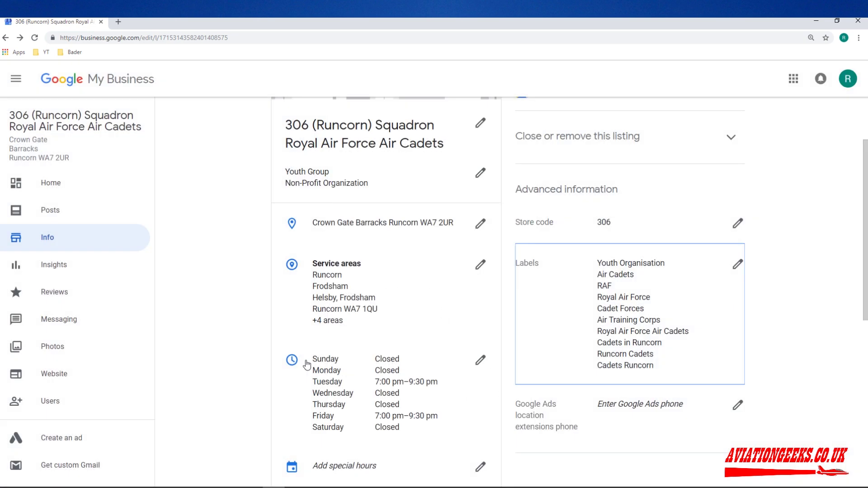
Try adding the Women-Led highlight to the listing's attributes, briefly open the attributes help page, and cancel the edit
{"action": "scroll", "coordinate": [488, 300], "scroll_direction": "down", "scroll_amount": 3}
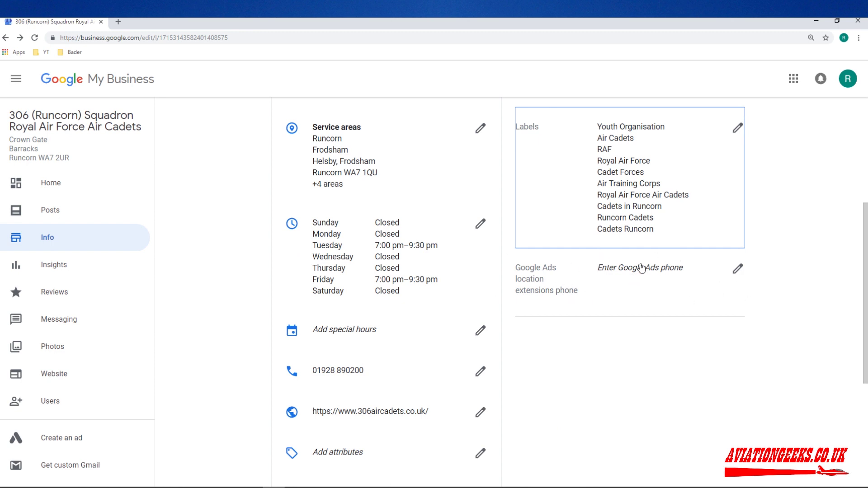
{"action": "scroll", "coordinate": [642, 268], "scroll_direction": "down", "scroll_amount": 1}
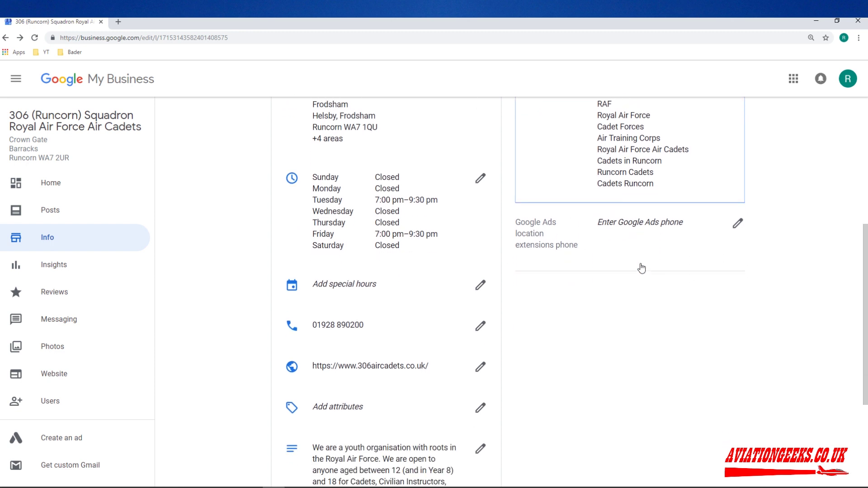
{"action": "scroll", "coordinate": [636, 267], "scroll_direction": "down", "scroll_amount": 1}
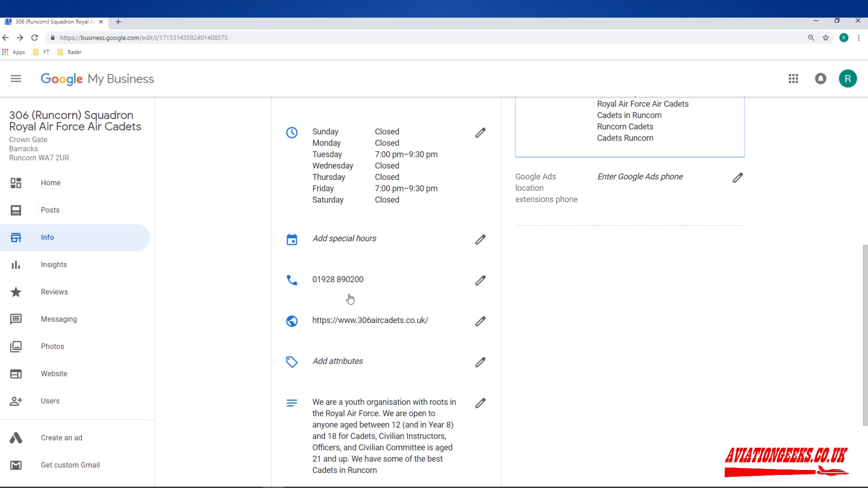
{"action": "scroll", "coordinate": [295, 270], "scroll_direction": "down", "scroll_amount": 1}
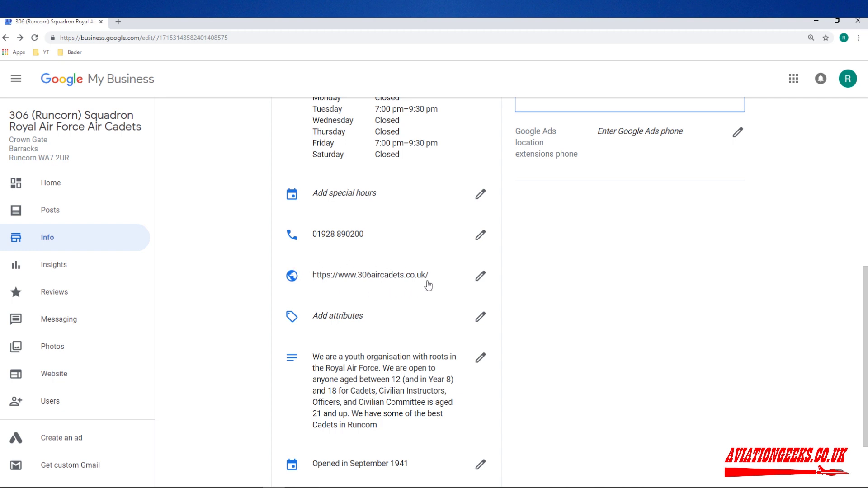
{"action": "scroll", "coordinate": [434, 292], "scroll_direction": "down", "scroll_amount": 1}
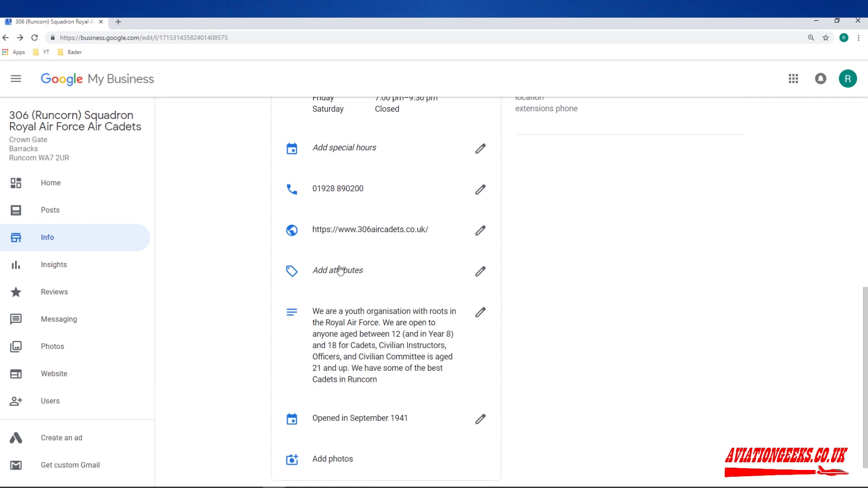
{"action": "left_click", "coordinate": [481, 271]}
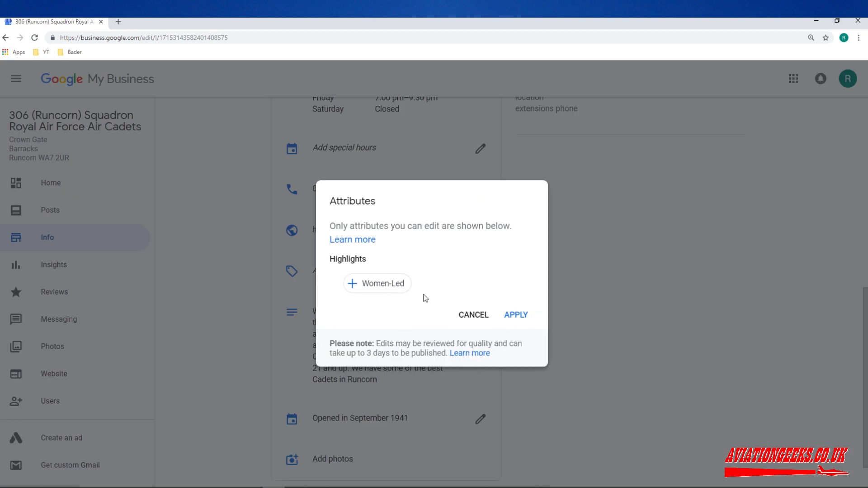
{"action": "left_click", "coordinate": [352, 288]}
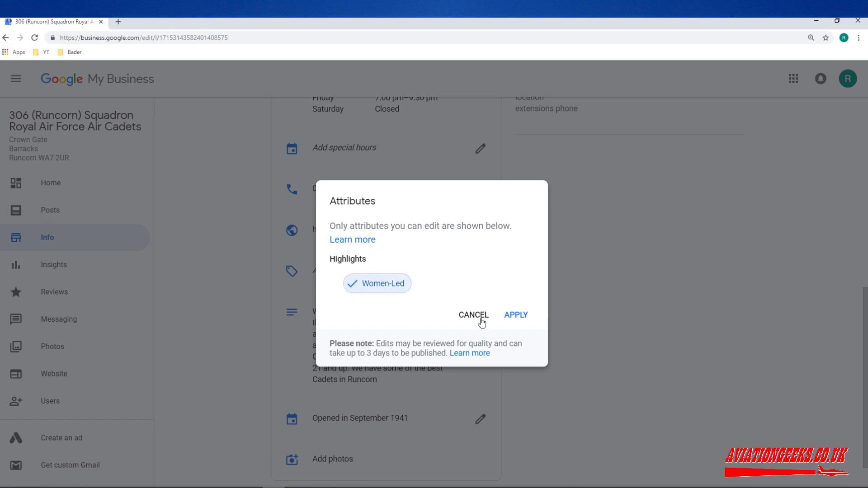
{"action": "left_click", "coordinate": [363, 241]}
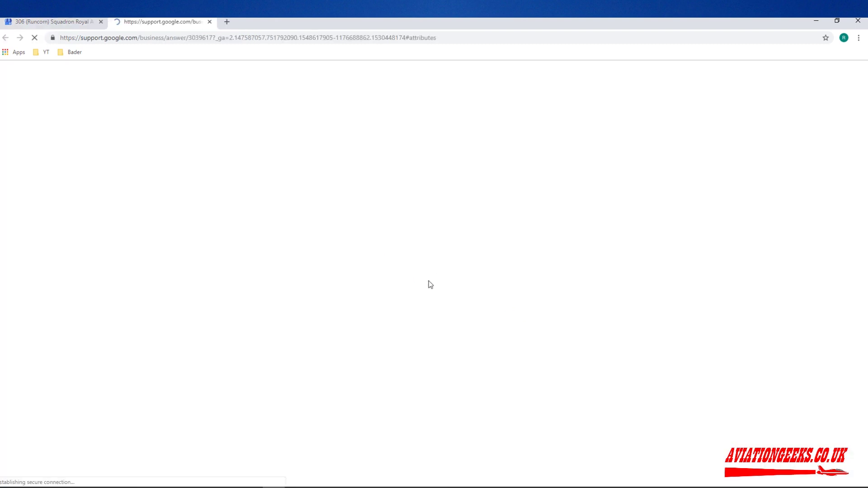
{"action": "left_click", "coordinate": [210, 22]}
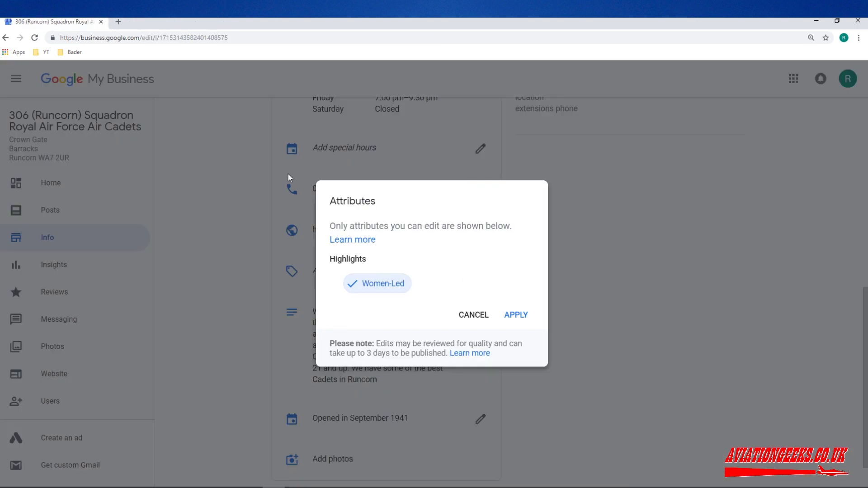
{"action": "left_click", "coordinate": [472, 319]}
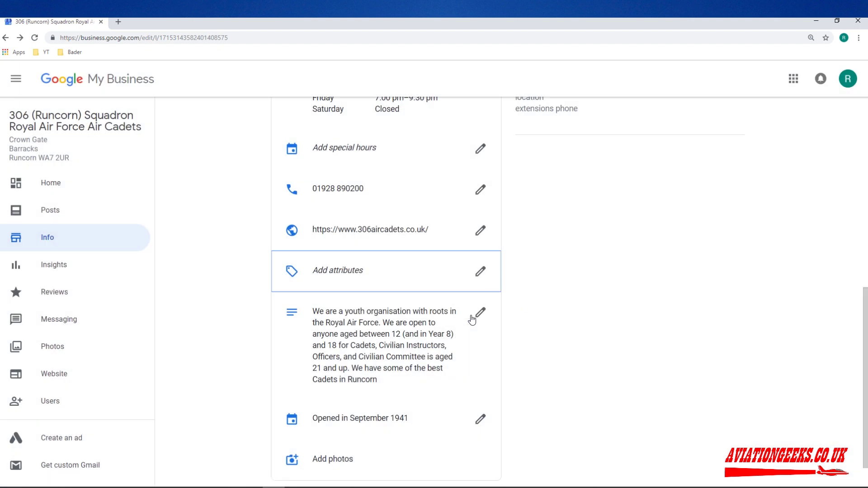
Open the business description, highlight its full text and the word Runcorn, and close it without applying changes
{"action": "scroll", "coordinate": [538, 242], "scroll_direction": "down", "scroll_amount": 1}
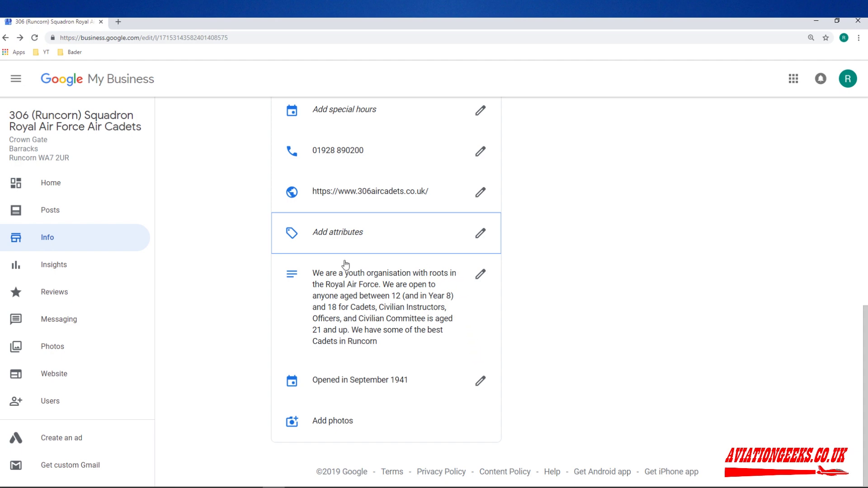
{"action": "left_click", "coordinate": [481, 274]}
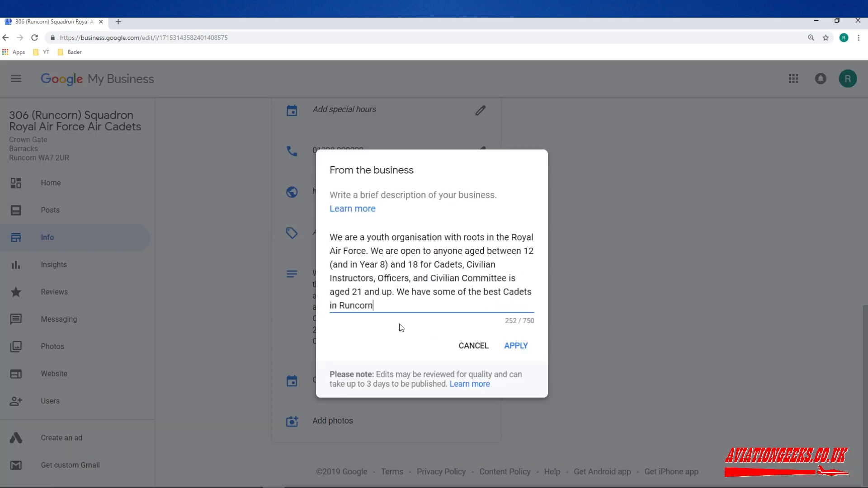
{"action": "left_click_drag", "start_coordinate": [330, 237], "coordinate": [386, 304]}
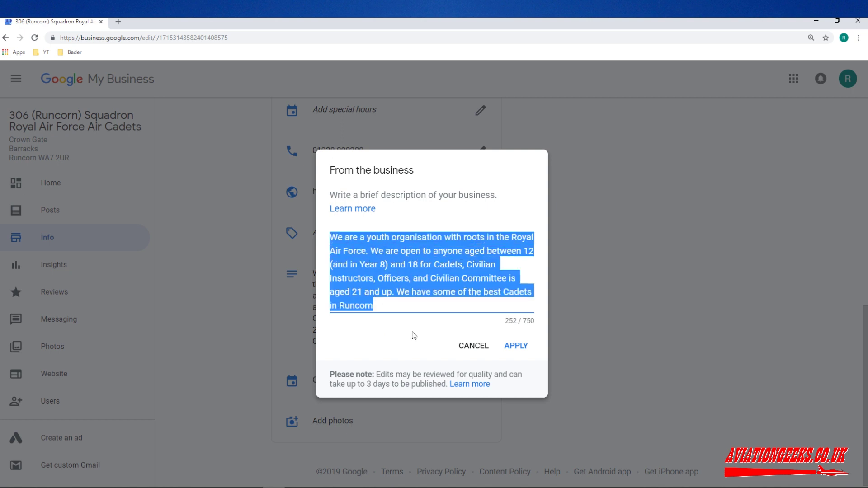
{"action": "left_click", "coordinate": [372, 308]}
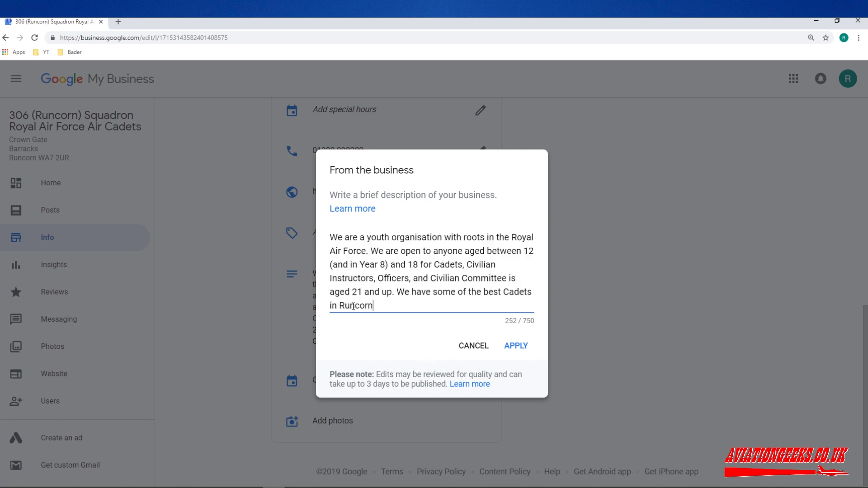
{"action": "left_click_drag", "start_coordinate": [345, 306], "coordinate": [365, 306]}
{"action": "left_click", "coordinate": [478, 349]}
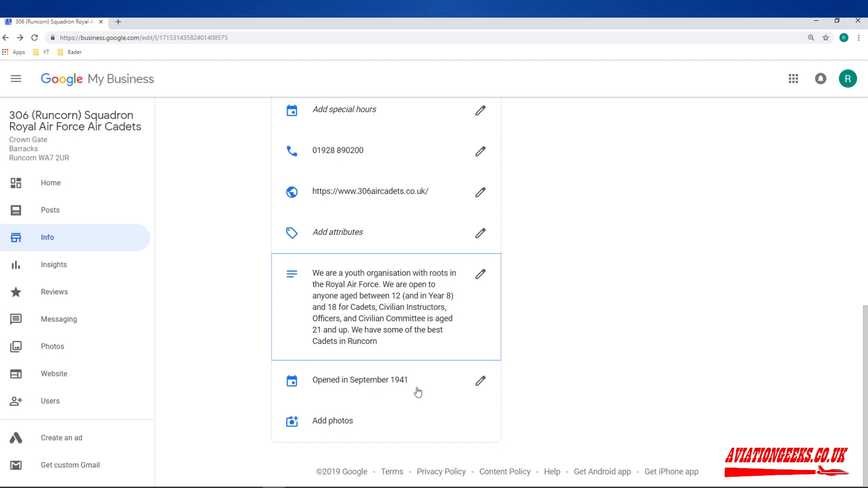
Open the listing's posts and look over the Christmas post dated Dec 23, 2018
{"action": "scroll", "coordinate": [447, 308], "scroll_direction": "up", "scroll_amount": 4}
{"action": "scroll", "coordinate": [447, 309], "scroll_direction": "up", "scroll_amount": 6}
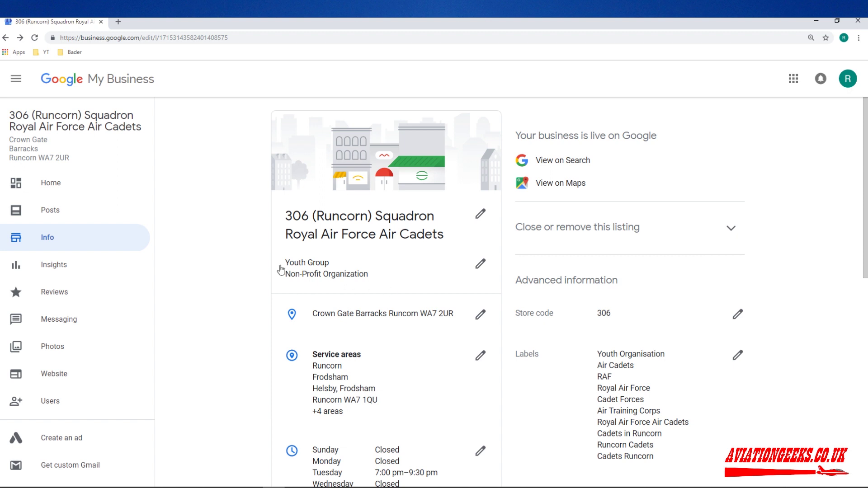
{"action": "left_click", "coordinate": [44, 211]}
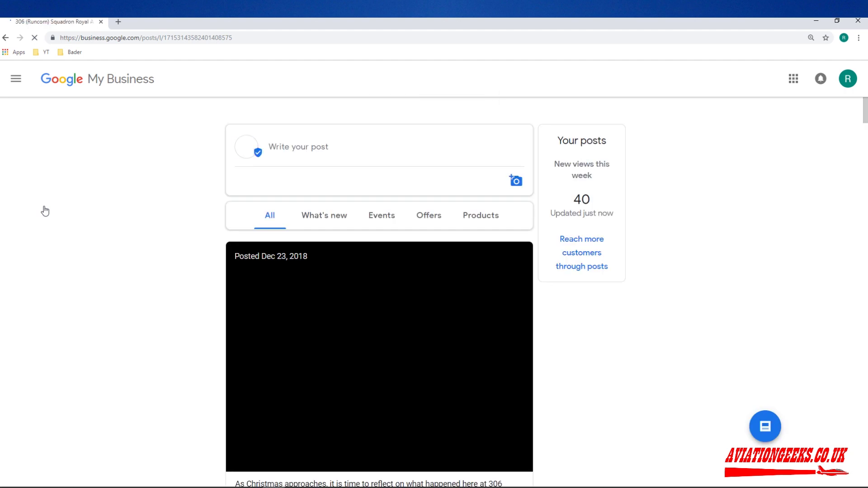
{"action": "scroll", "coordinate": [258, 226], "scroll_direction": "down", "scroll_amount": 2}
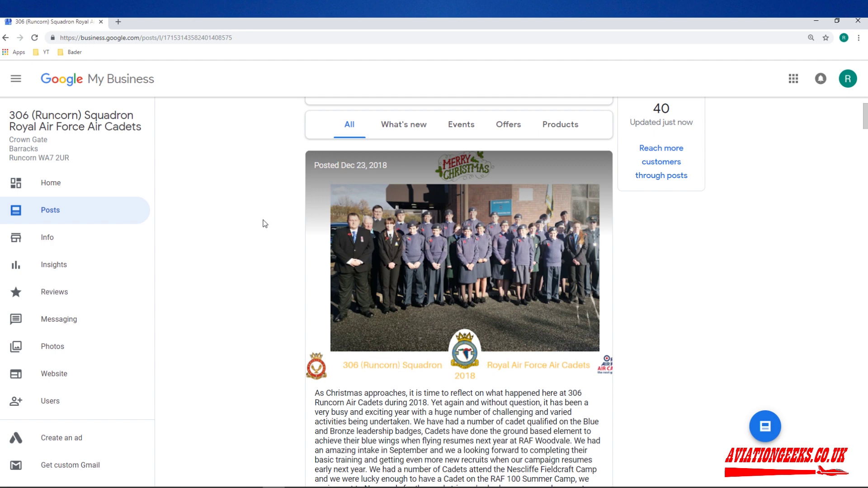
{"action": "scroll", "coordinate": [262, 220], "scroll_direction": "up", "scroll_amount": 2}
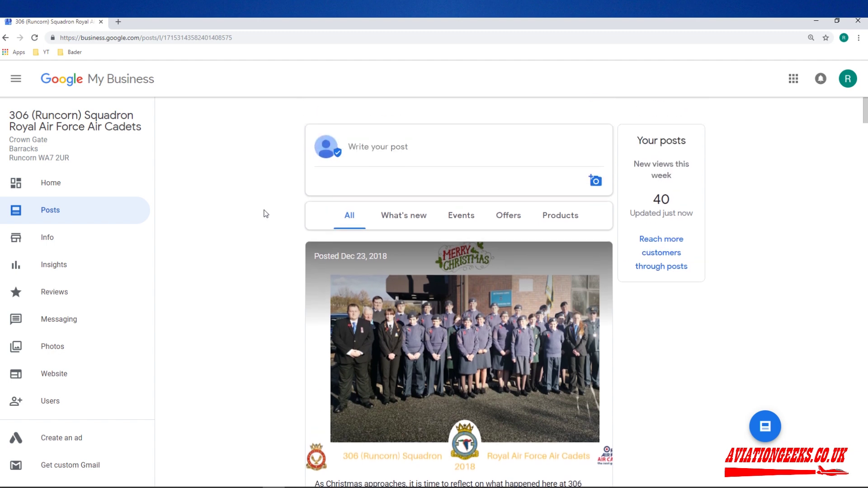
Try drafting a What's New post reading "hello welcome to the air cadets..." with a Learn more button, switch it to Event, and discard it
{"action": "left_click", "coordinate": [388, 169]}
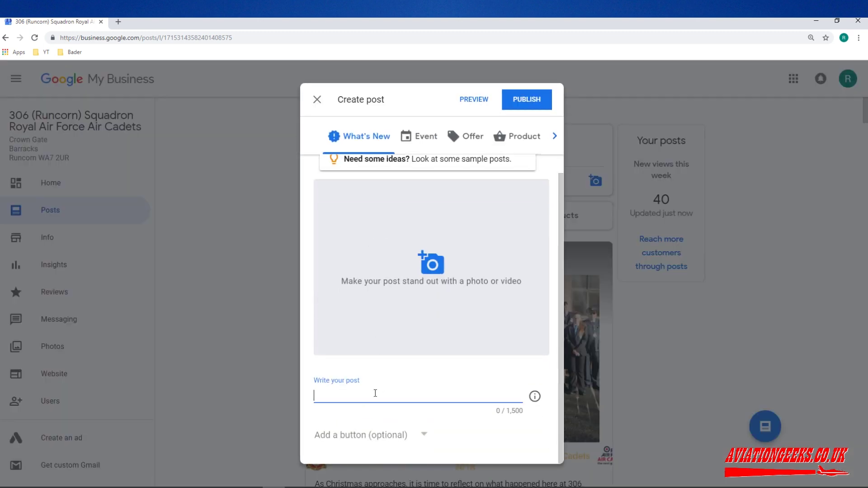
{"action": "type", "text": "hello welcome to the air cadets..."}
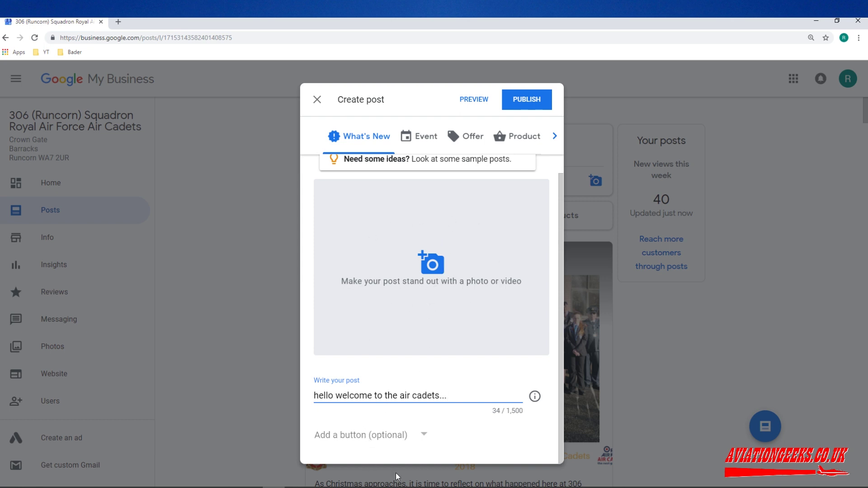
{"action": "left_click", "coordinate": [383, 436]}
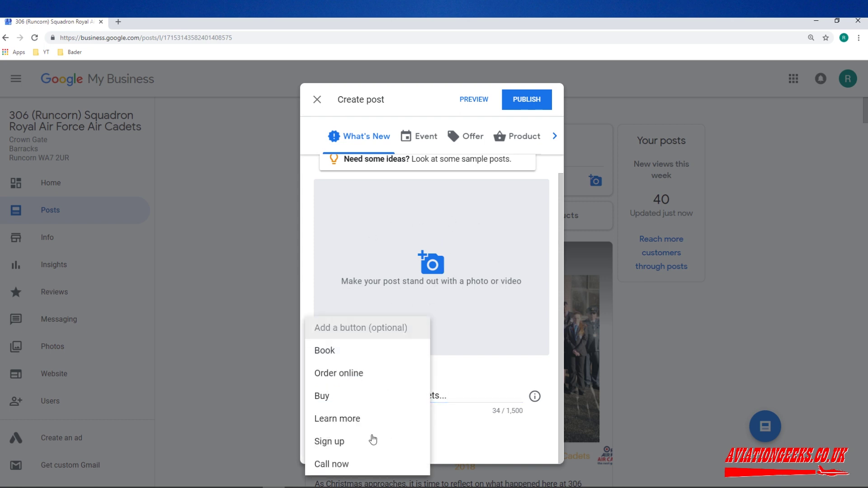
{"action": "left_click", "coordinate": [337, 419]}
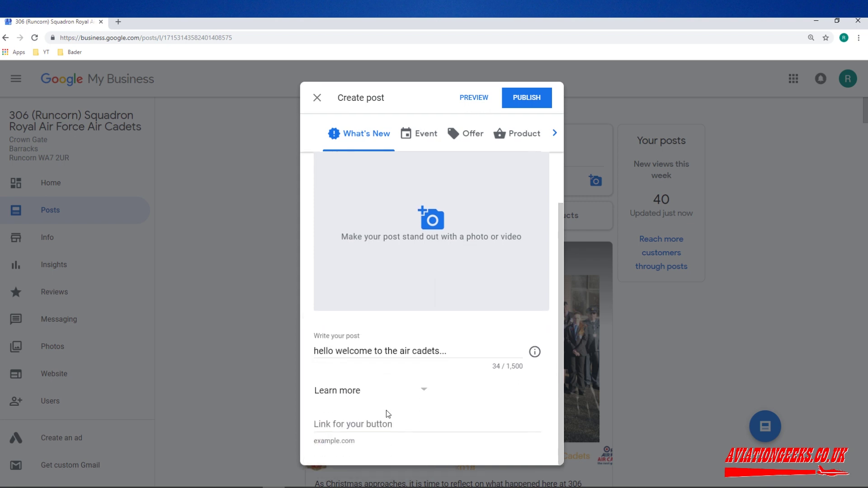
{"action": "left_click", "coordinate": [347, 426]}
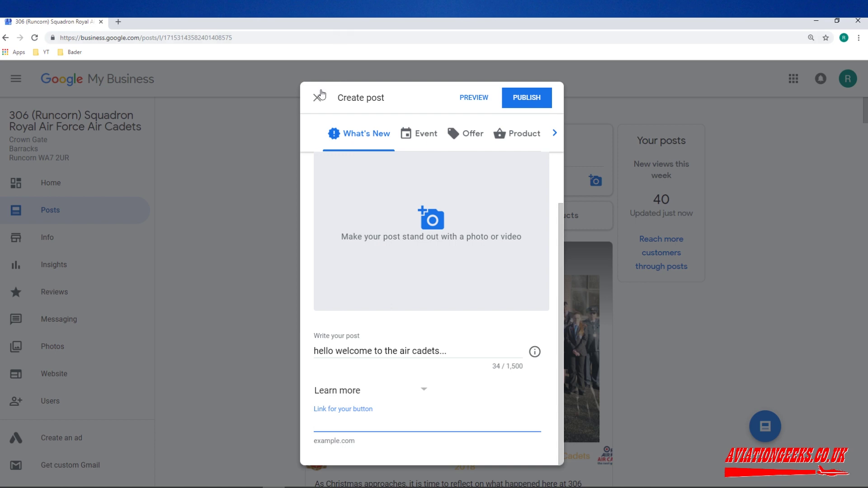
{"action": "left_click", "coordinate": [422, 139]}
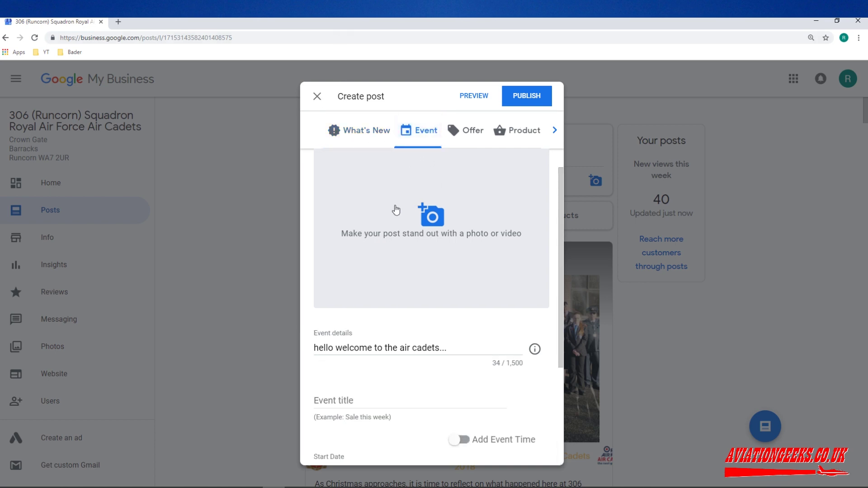
{"action": "left_click", "coordinate": [319, 102]}
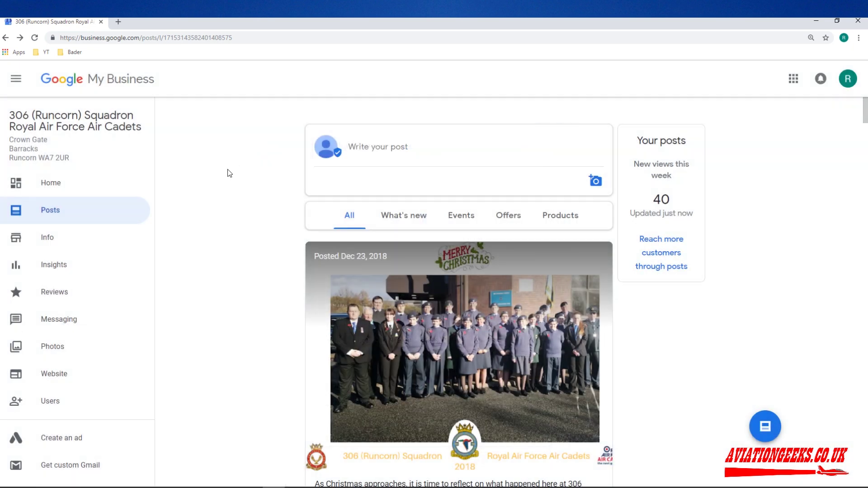
Review the text of the Dec 23, 2018 Christmas post and follow its Learn more link
{"action": "scroll", "coordinate": [233, 166], "scroll_direction": "down", "scroll_amount": 2}
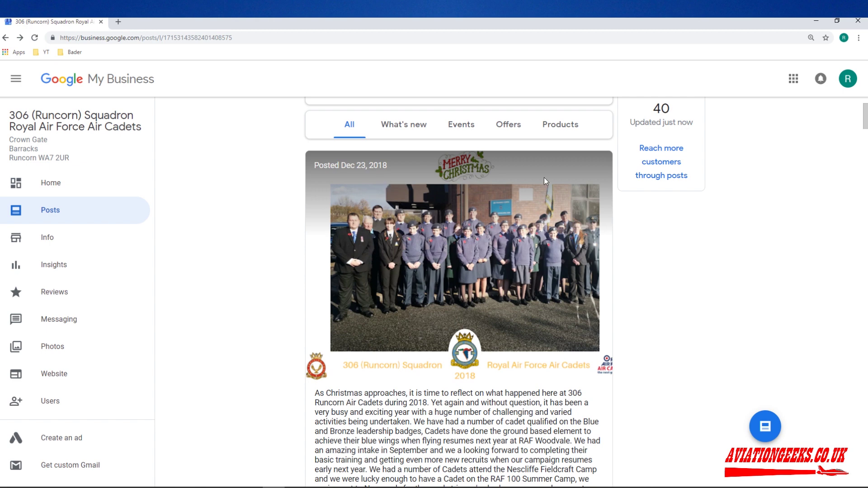
{"action": "scroll", "coordinate": [507, 303], "scroll_direction": "down", "scroll_amount": 1}
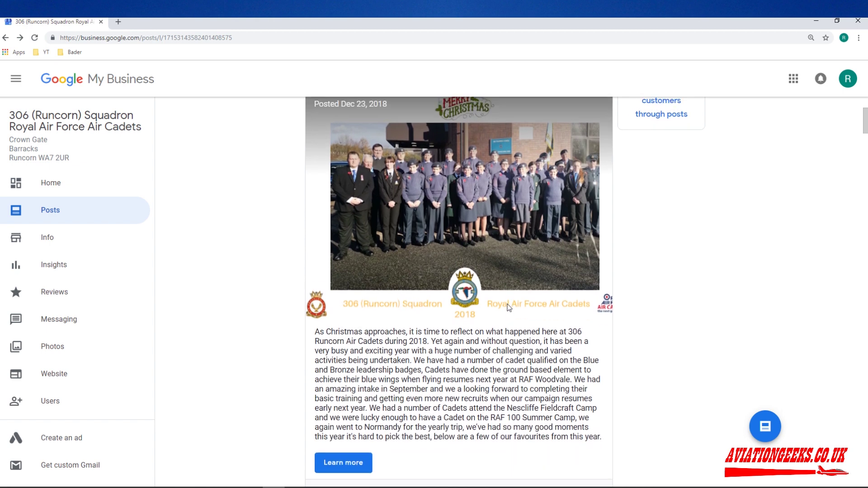
{"action": "scroll", "coordinate": [510, 309], "scroll_direction": "down", "scroll_amount": 2}
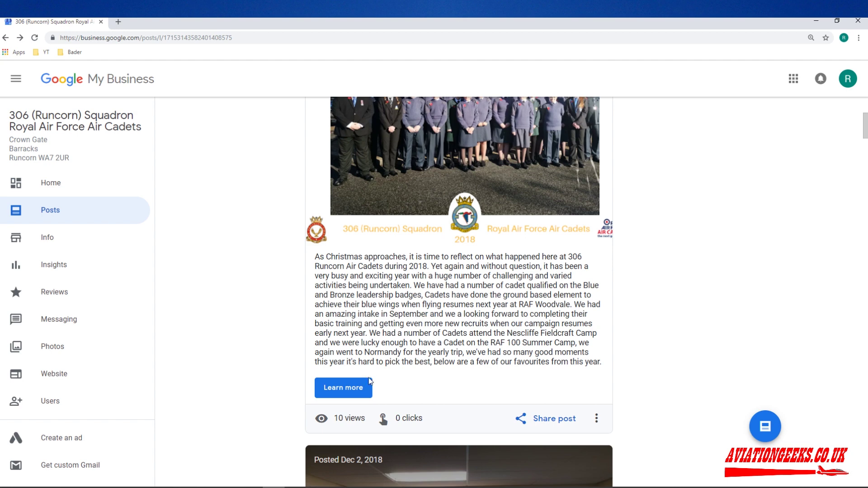
{"action": "left_click", "coordinate": [362, 388]}
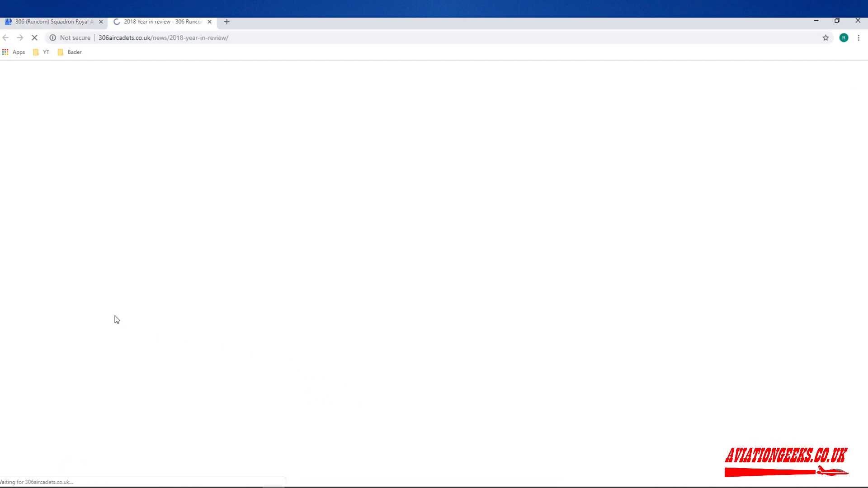
Read through the 2018 Year in review article on the squadron's website
{"action": "scroll", "coordinate": [120, 289], "scroll_direction": "down", "scroll_amount": 9}
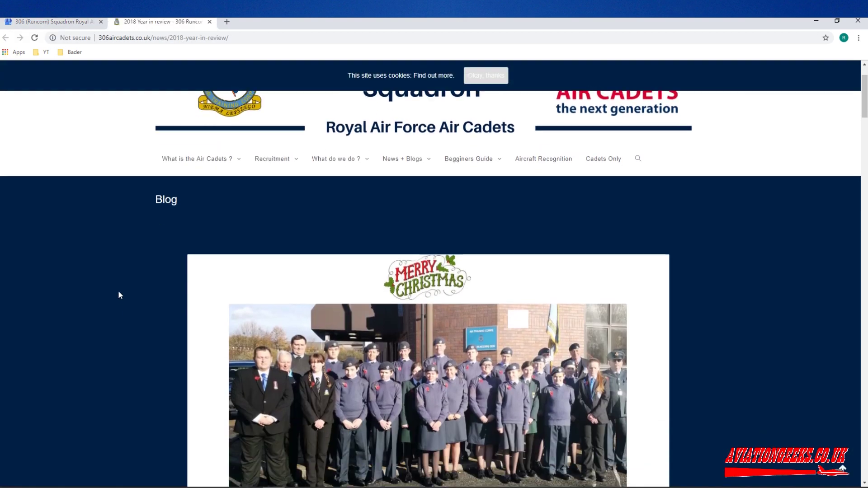
{"action": "scroll", "coordinate": [126, 278], "scroll_direction": "down", "scroll_amount": 2}
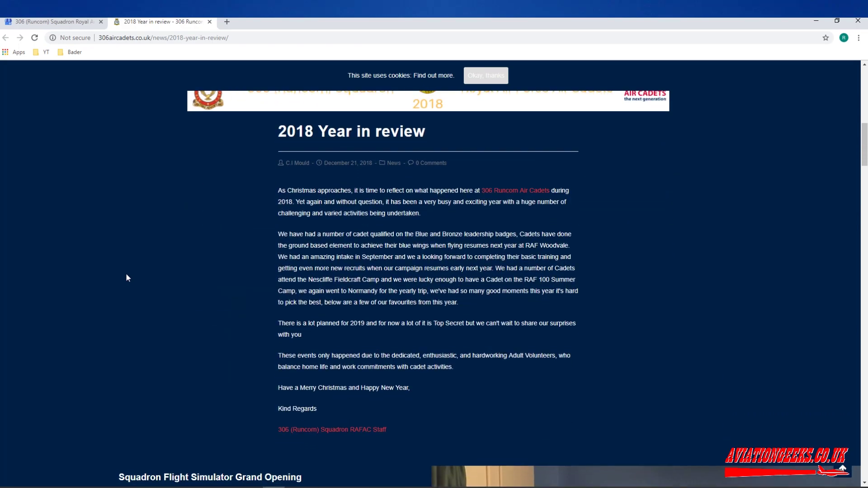
{"action": "scroll", "coordinate": [127, 278], "scroll_direction": "up", "scroll_amount": 2}
{"action": "scroll", "coordinate": [127, 278], "scroll_direction": "down", "scroll_amount": 3}
{"action": "scroll", "coordinate": [126, 277], "scroll_direction": "down", "scroll_amount": 10}
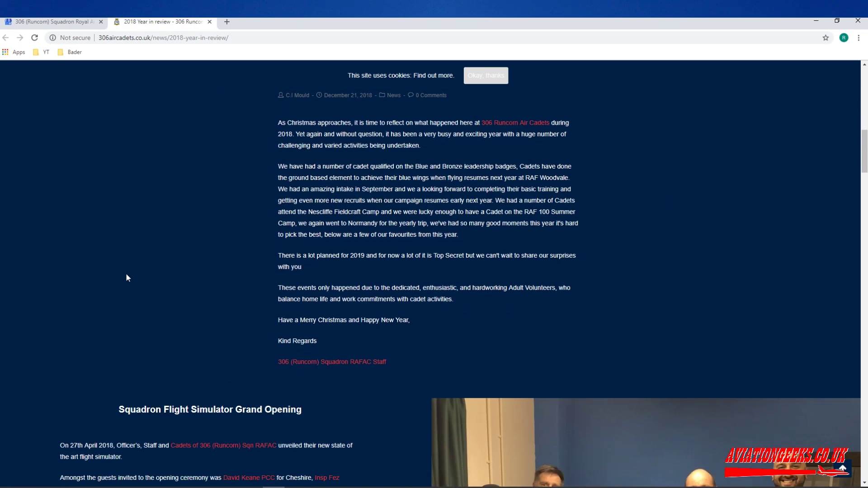
Skim the event sections further down the 2018 Year in review article, then close the article
{"action": "scroll", "coordinate": [126, 272], "scroll_direction": "down", "scroll_amount": 6}
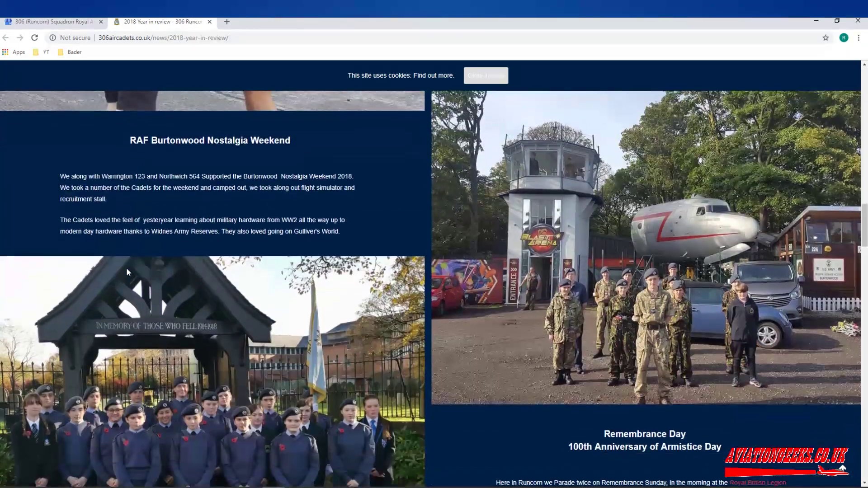
{"action": "scroll", "coordinate": [230, 258], "scroll_direction": "up", "scroll_amount": 9}
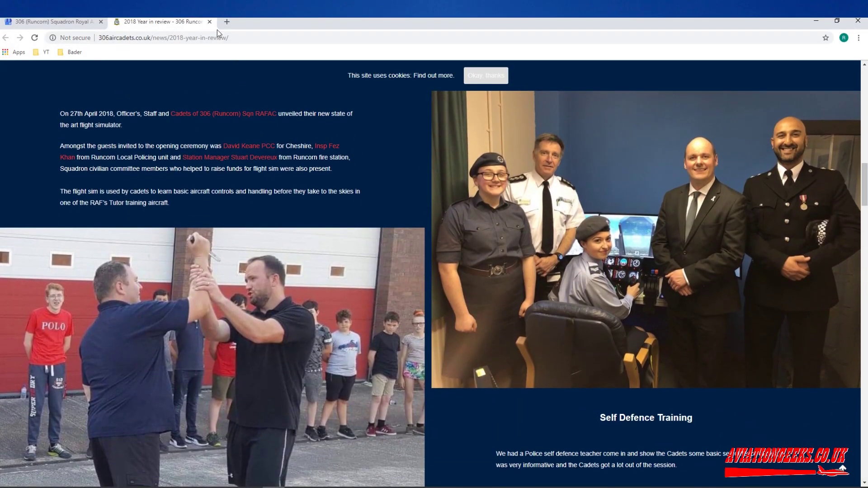
{"action": "left_click", "coordinate": [209, 22]}
Look through the listing's older posts back to Nov 6, 2018, checking their views and clicks, and return to the newest post
{"action": "scroll", "coordinate": [323, 199], "scroll_direction": "down", "scroll_amount": 1}
{"action": "scroll", "coordinate": [324, 201], "scroll_direction": "down", "scroll_amount": 9}
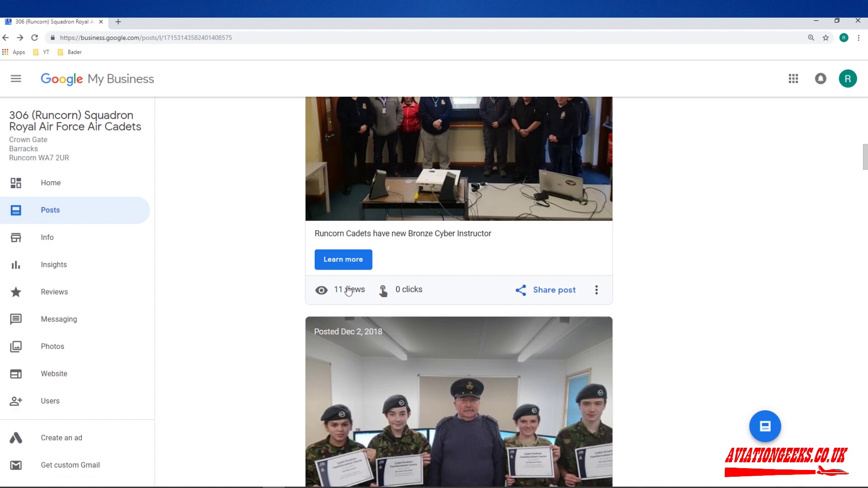
{"action": "scroll", "coordinate": [353, 271], "scroll_direction": "down", "scroll_amount": 6}
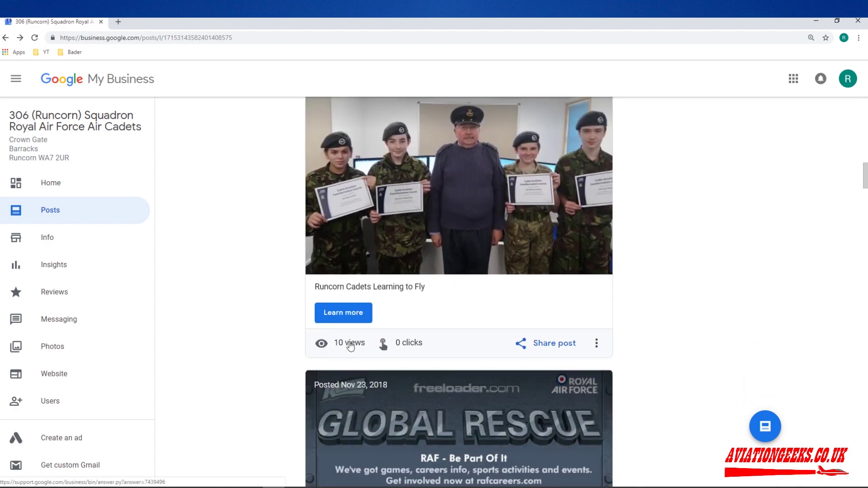
{"action": "scroll", "coordinate": [348, 335], "scroll_direction": "down", "scroll_amount": 8}
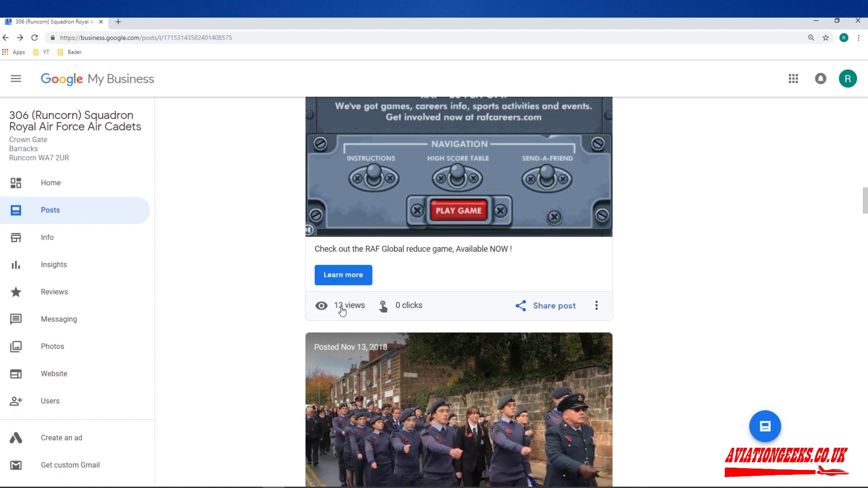
{"action": "scroll", "coordinate": [340, 308], "scroll_direction": "down", "scroll_amount": 5}
{"action": "scroll", "coordinate": [357, 310], "scroll_direction": "down", "scroll_amount": 4}
{"action": "scroll", "coordinate": [363, 310], "scroll_direction": "down", "scroll_amount": 10}
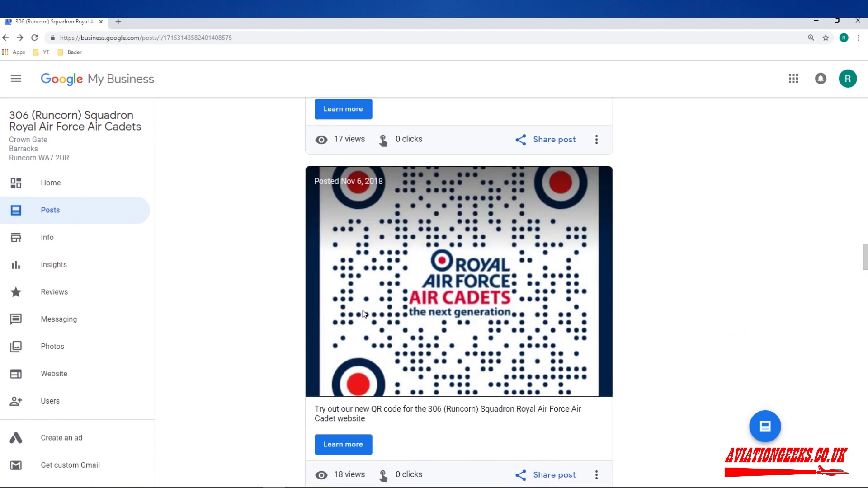
{"action": "scroll", "coordinate": [364, 313], "scroll_direction": "up", "scroll_amount": 7}
{"action": "scroll", "coordinate": [348, 314], "scroll_direction": "up", "scroll_amount": 20}
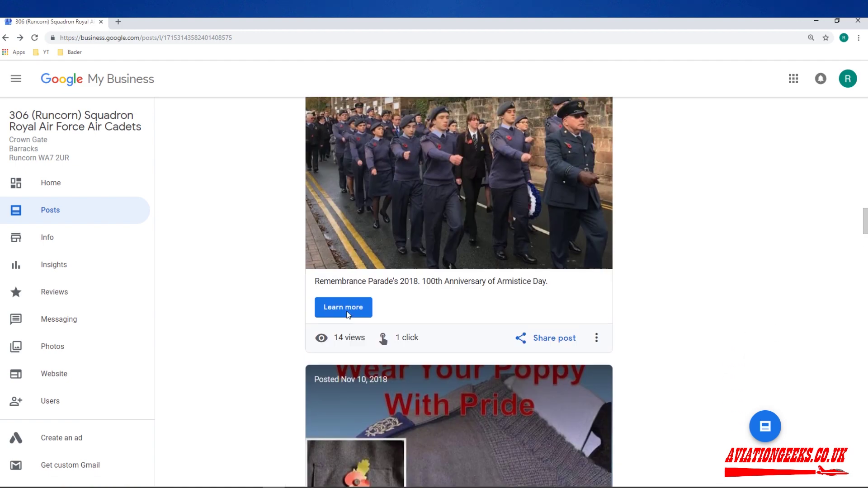
{"action": "scroll", "coordinate": [348, 315], "scroll_direction": "up", "scroll_amount": 15}
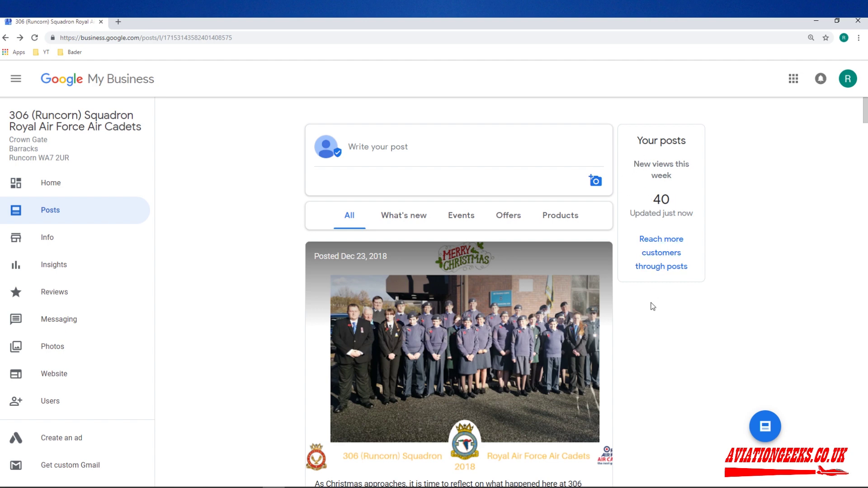
Open the listing's Insights and set the period of the customer search chart to 1 quarter
{"action": "left_click", "coordinate": [54, 268]}
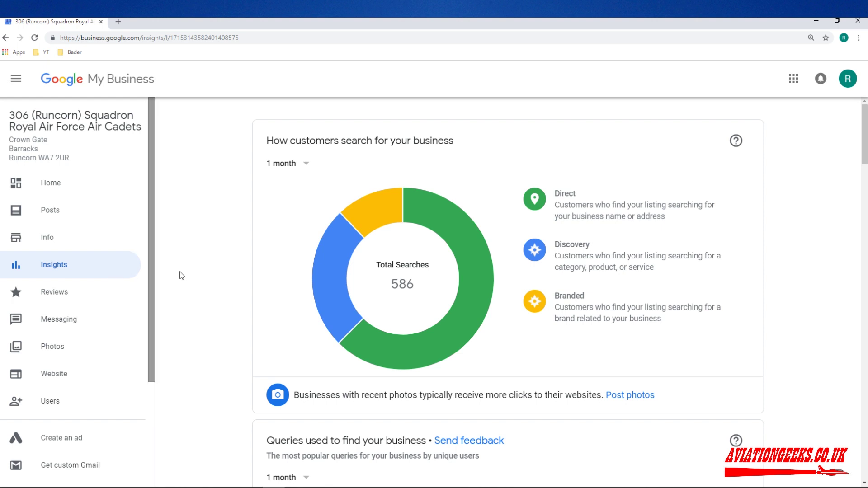
{"action": "scroll", "coordinate": [186, 276], "scroll_direction": "down", "scroll_amount": 1}
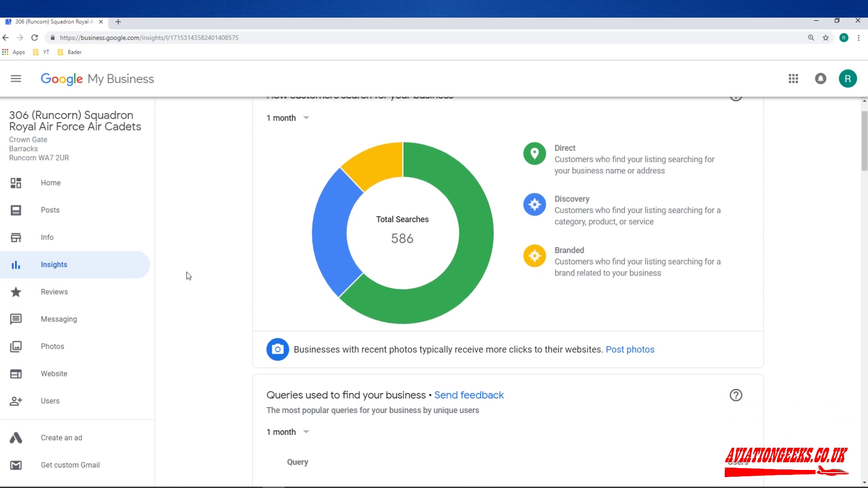
{"action": "scroll", "coordinate": [216, 273], "scroll_direction": "up", "scroll_amount": 1}
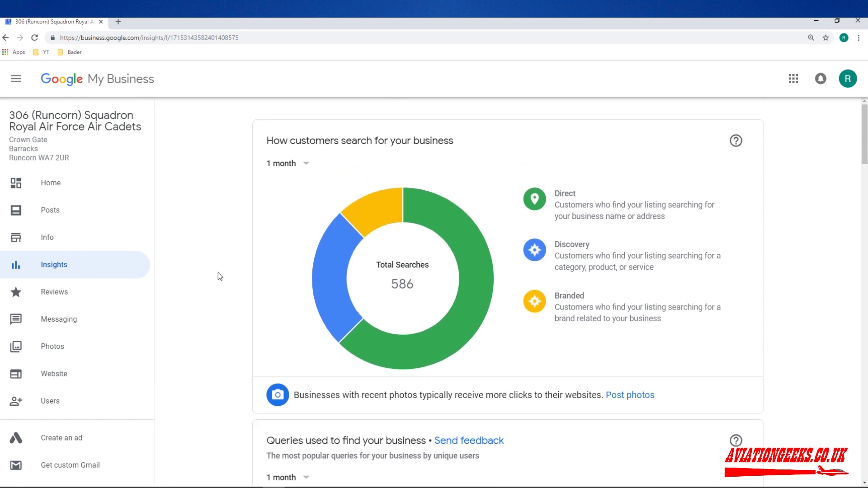
{"action": "left_click", "coordinate": [284, 165]}
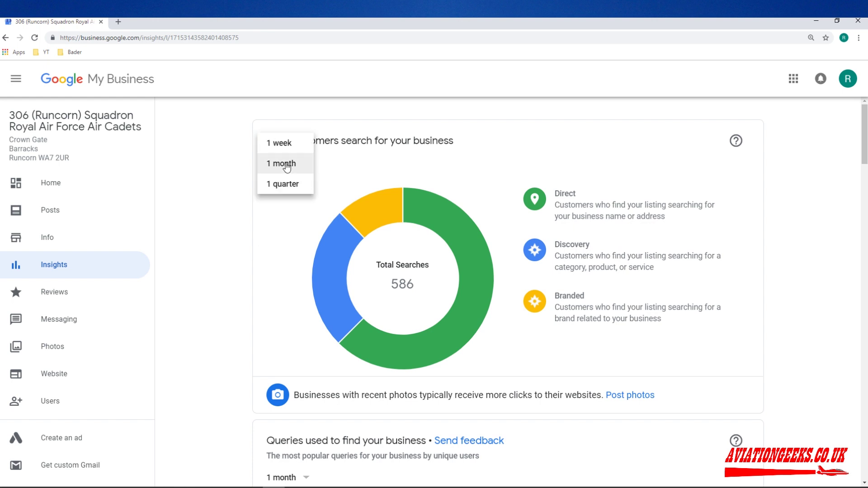
{"action": "left_click", "coordinate": [288, 182]}
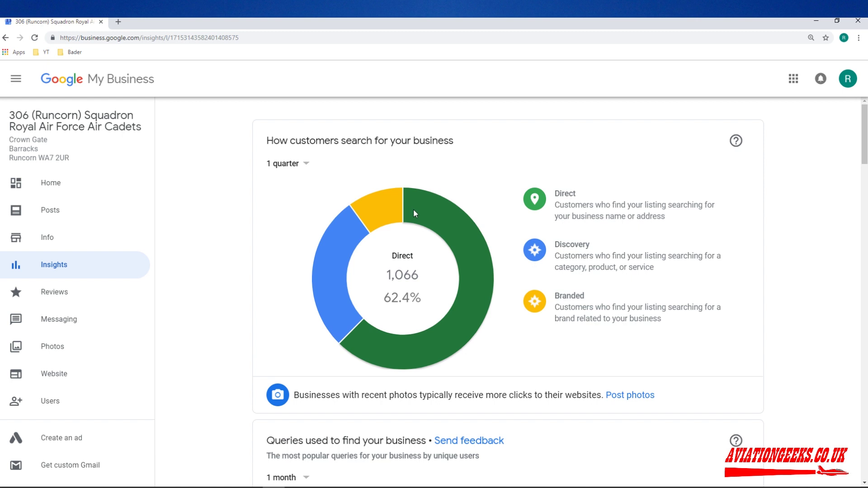
Examine the one-month list of queries used to find the business and their user numbers
{"action": "scroll", "coordinate": [513, 335], "scroll_direction": "down", "scroll_amount": 3}
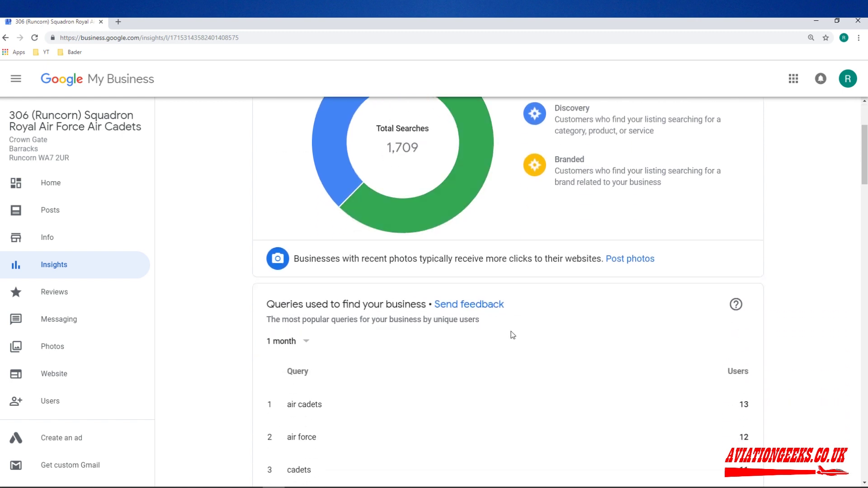
{"action": "scroll", "coordinate": [513, 335], "scroll_direction": "down", "scroll_amount": 3}
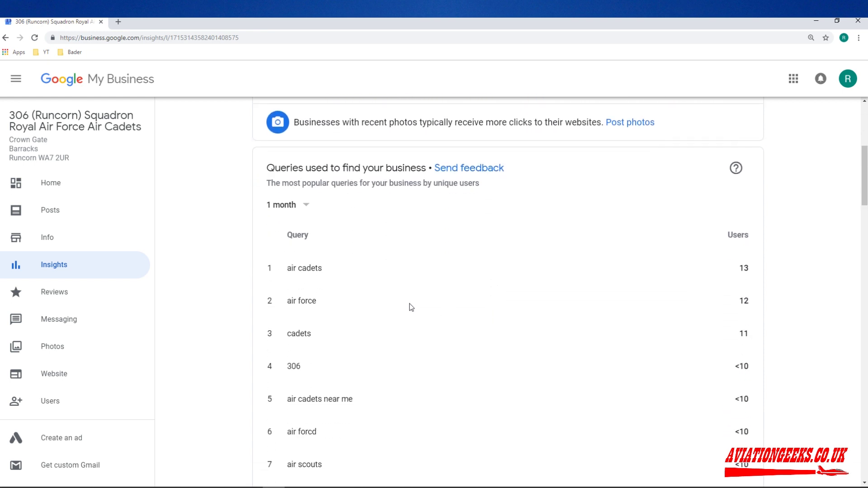
{"action": "scroll", "coordinate": [299, 271], "scroll_direction": "down", "scroll_amount": 1}
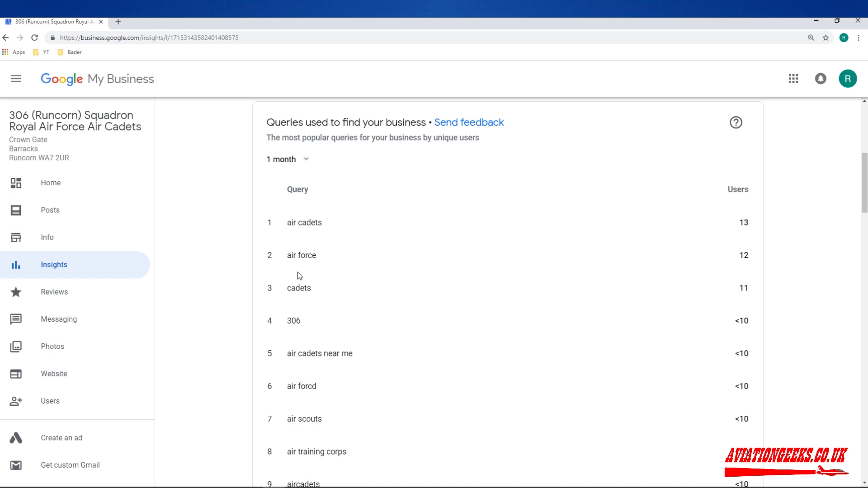
{"action": "scroll", "coordinate": [298, 274], "scroll_direction": "down", "scroll_amount": 4}
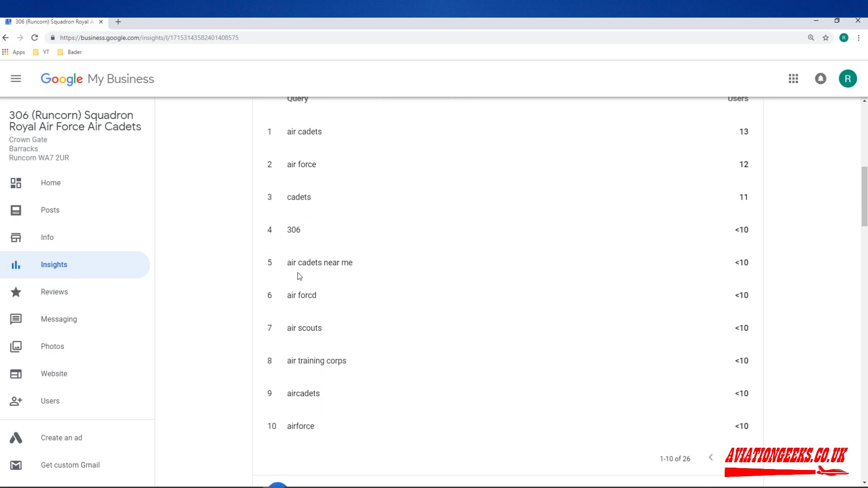
{"action": "scroll", "coordinate": [298, 272], "scroll_direction": "up", "scroll_amount": 2}
{"action": "scroll", "coordinate": [297, 272], "scroll_direction": "down", "scroll_amount": 1}
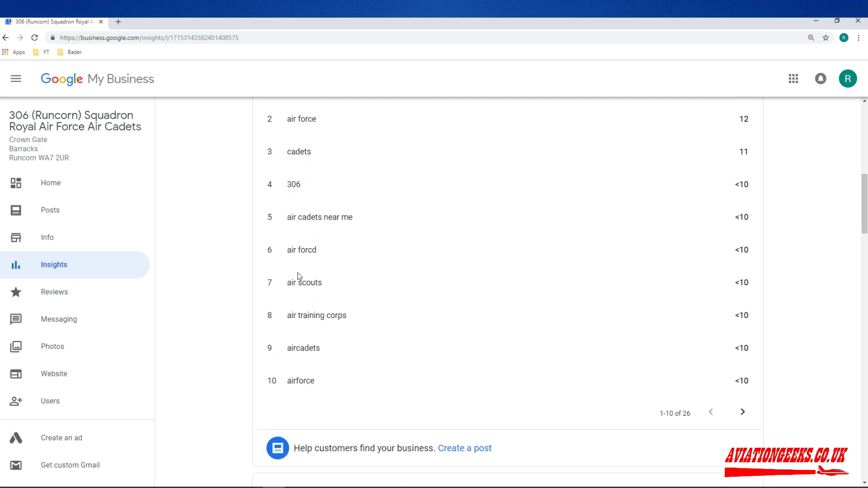
{"action": "scroll", "coordinate": [297, 272], "scroll_direction": "up", "scroll_amount": 2}
{"action": "scroll", "coordinate": [298, 273], "scroll_direction": "up", "scroll_amount": 3}
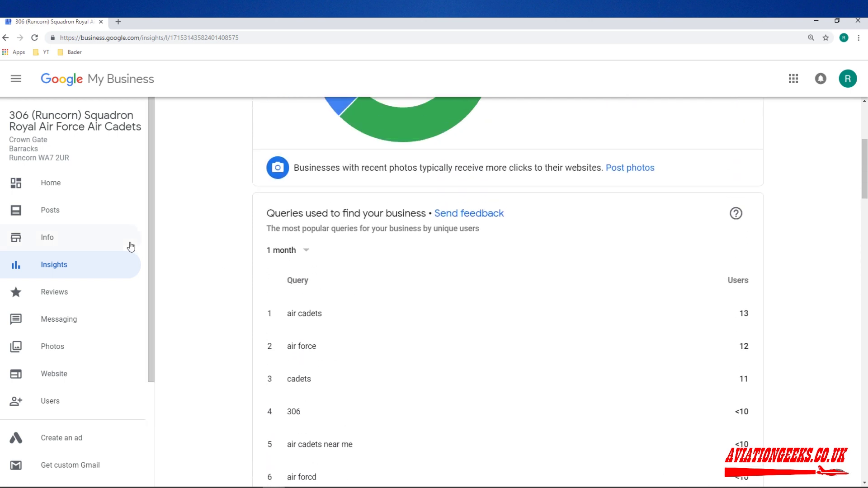
{"action": "scroll", "coordinate": [407, 293], "scroll_direction": "down", "scroll_amount": 2}
{"action": "scroll", "coordinate": [398, 294], "scroll_direction": "down", "scroll_amount": 3}
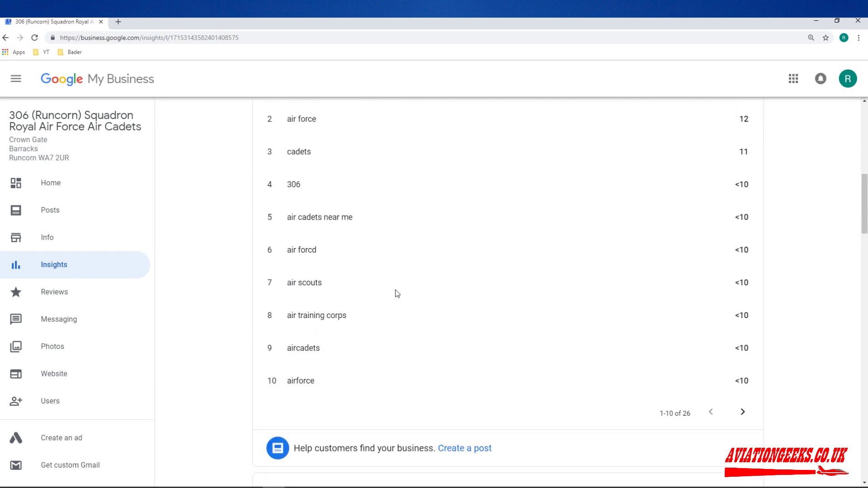
Highlight the queries "air cadets near me" and "air cadets" in the list and review the remaining search terms
{"action": "left_click_drag", "start_coordinate": [288, 217], "coordinate": [369, 220]}
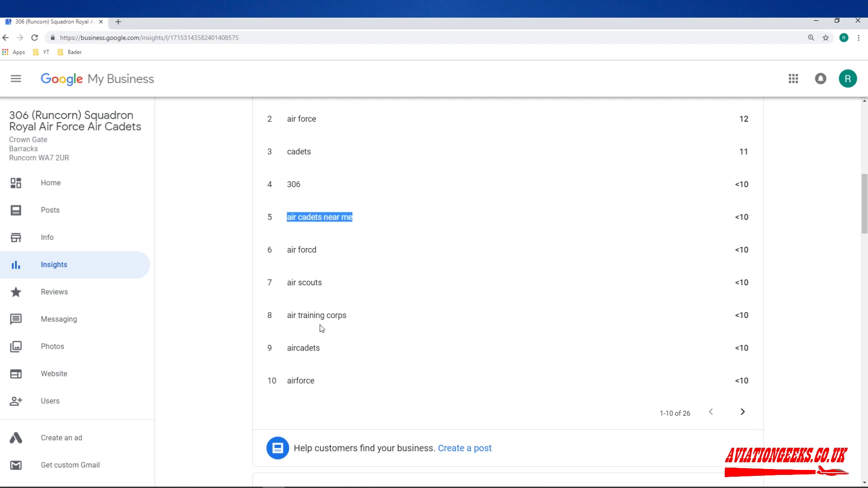
{"action": "scroll", "coordinate": [298, 323], "scroll_direction": "up", "scroll_amount": 4}
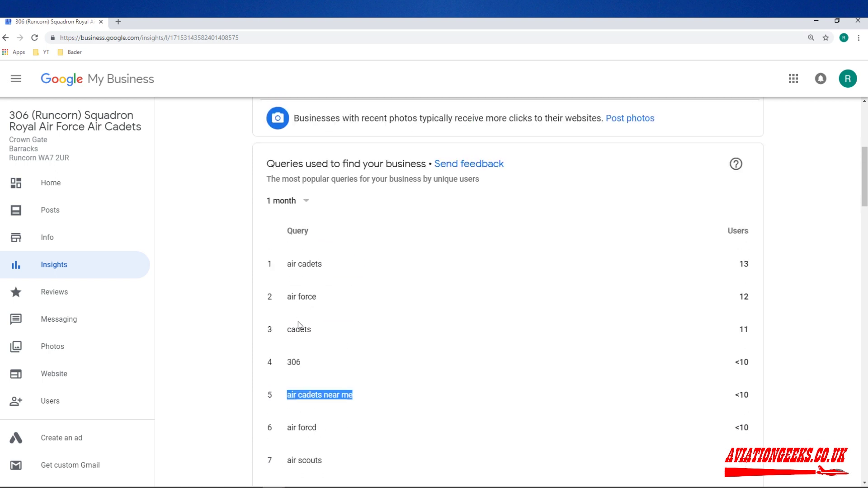
{"action": "left_click_drag", "start_coordinate": [291, 267], "coordinate": [320, 286]}
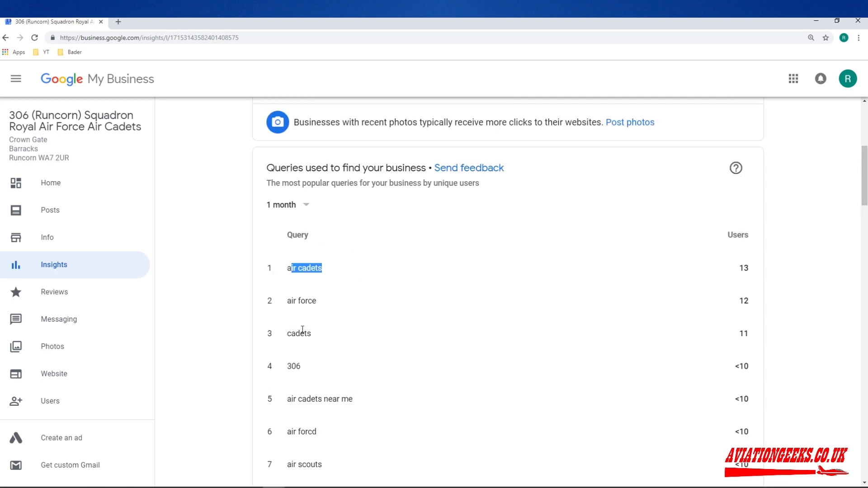
{"action": "scroll", "coordinate": [300, 343], "scroll_direction": "down", "scroll_amount": 2}
{"action": "scroll", "coordinate": [322, 289], "scroll_direction": "down", "scroll_amount": 1}
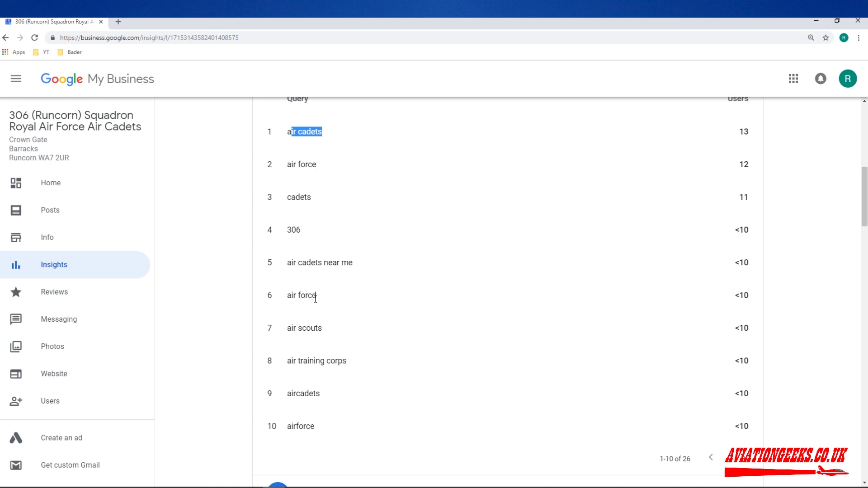
Open the listing's reviews and look through the customers' ratings and comments
{"action": "left_click", "coordinate": [68, 294]}
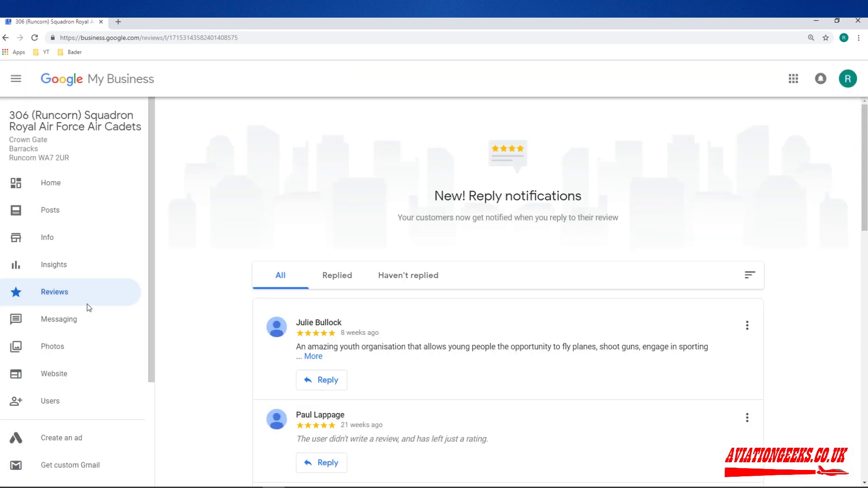
{"action": "scroll", "coordinate": [364, 290], "scroll_direction": "down", "scroll_amount": 5}
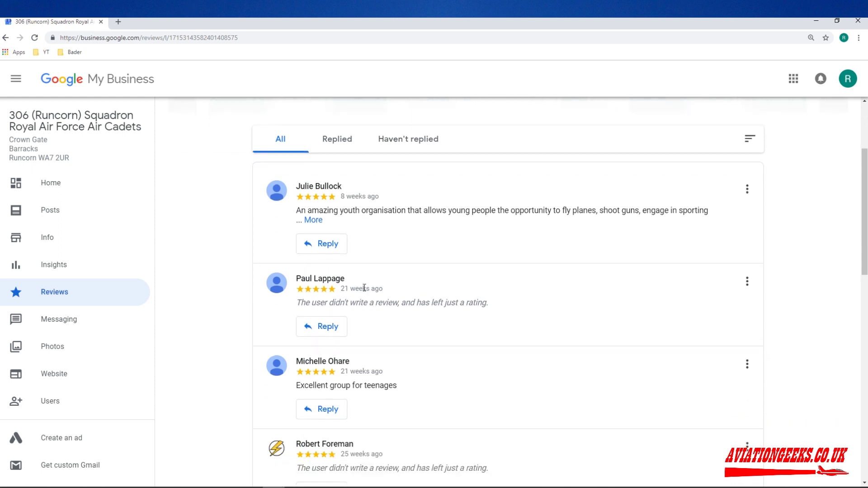
{"action": "scroll", "coordinate": [363, 288], "scroll_direction": "down", "scroll_amount": 3}
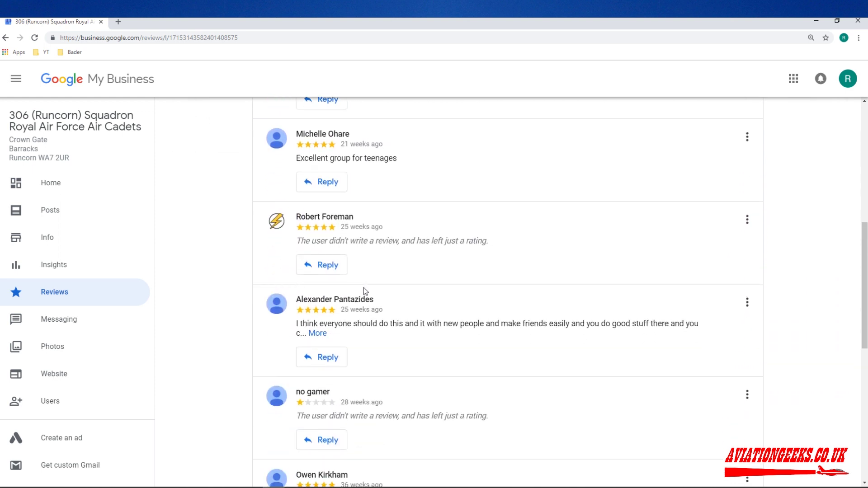
{"action": "scroll", "coordinate": [363, 288], "scroll_direction": "down", "scroll_amount": 2}
{"action": "scroll", "coordinate": [364, 288], "scroll_direction": "down", "scroll_amount": 2}
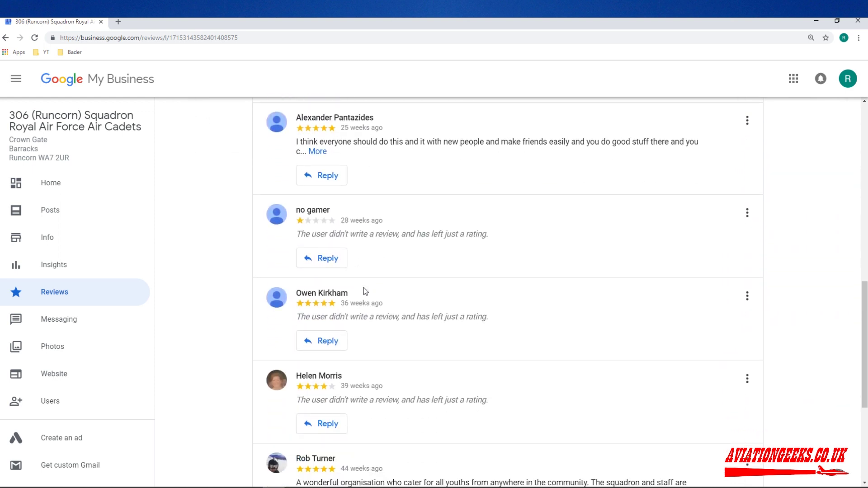
{"action": "scroll", "coordinate": [310, 210], "scroll_direction": "down", "scroll_amount": 1}
{"action": "scroll", "coordinate": [454, 263], "scroll_direction": "down", "scroll_amount": 3}
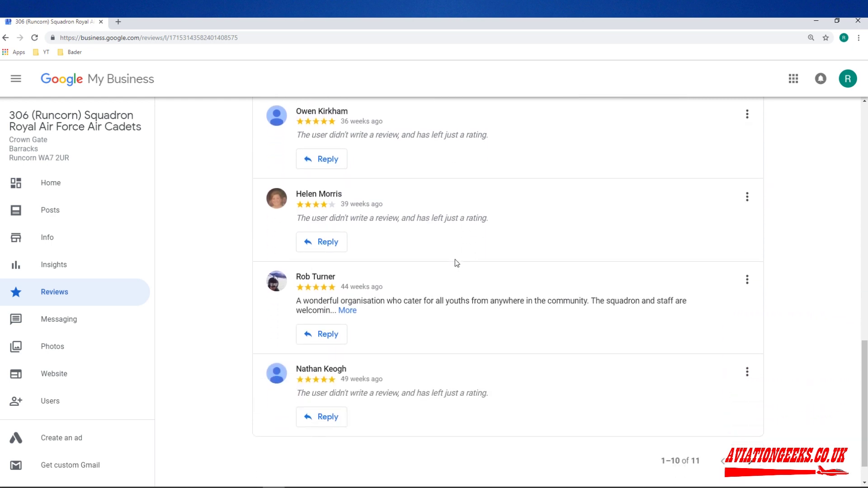
{"action": "scroll", "coordinate": [455, 259], "scroll_direction": "up", "scroll_amount": 10}
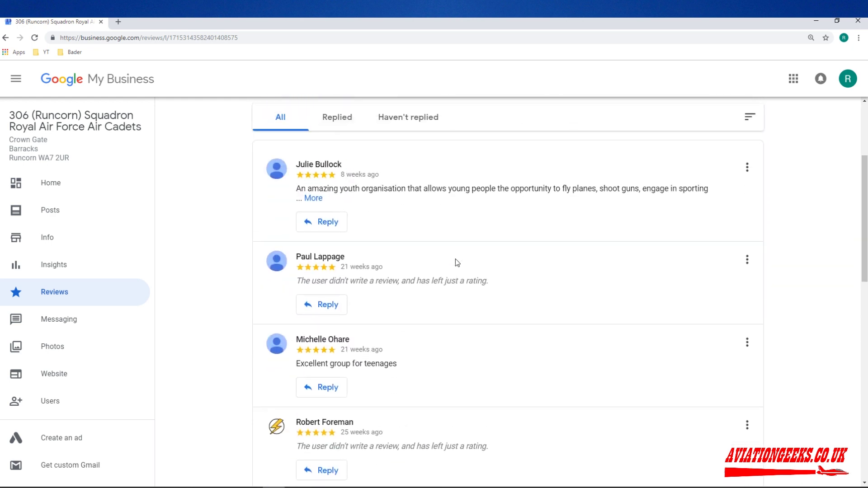
{"action": "scroll", "coordinate": [456, 261], "scroll_direction": "up", "scroll_amount": 3}
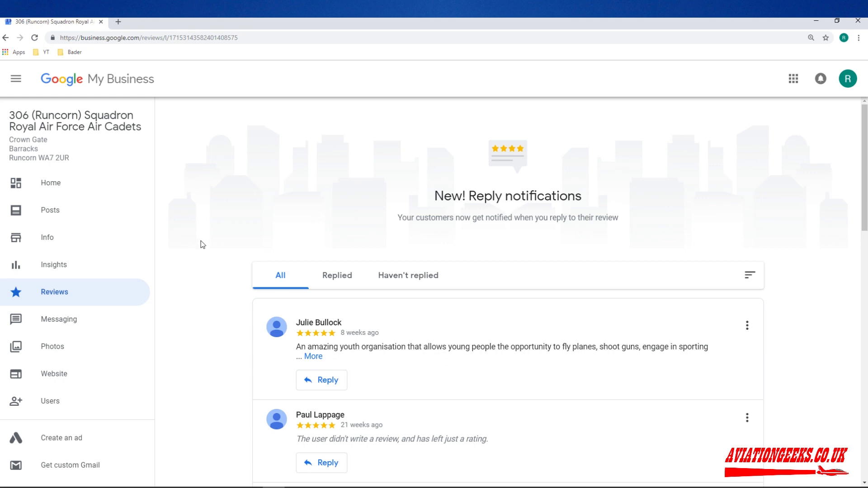
Open the listing's Messaging page, check which Google account is signed in, and close the account details
{"action": "left_click", "coordinate": [56, 328]}
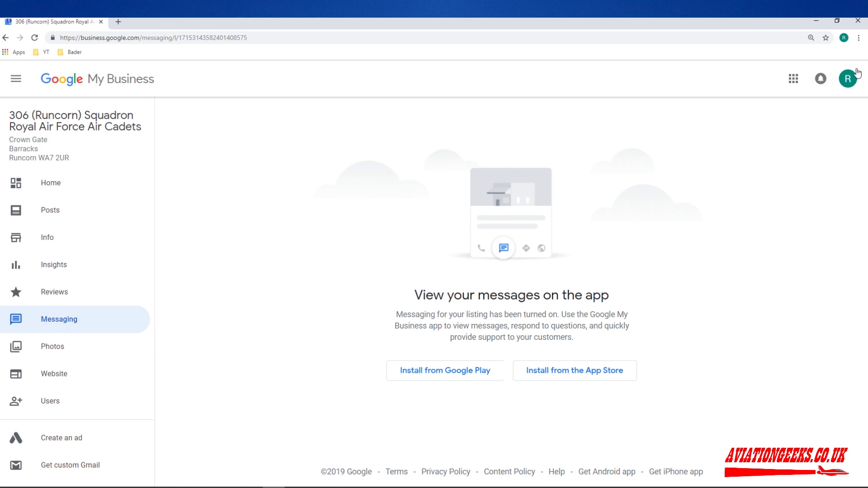
{"action": "left_click", "coordinate": [845, 80]}
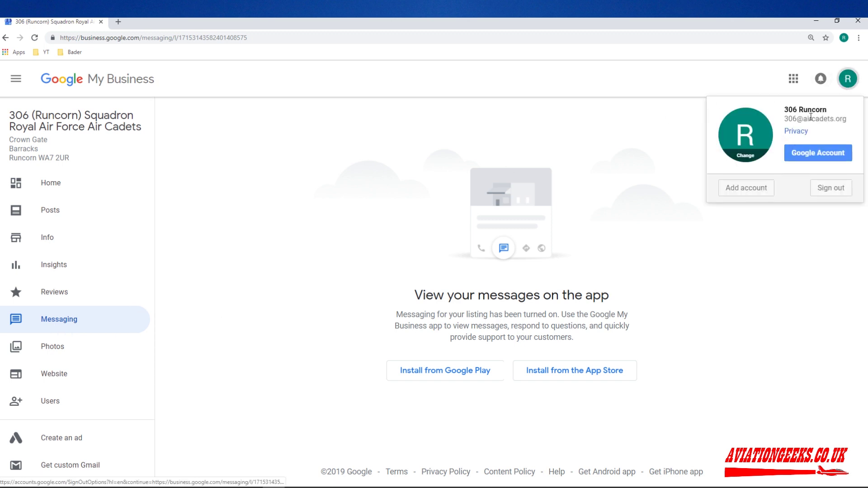
{"action": "left_click", "coordinate": [711, 76]}
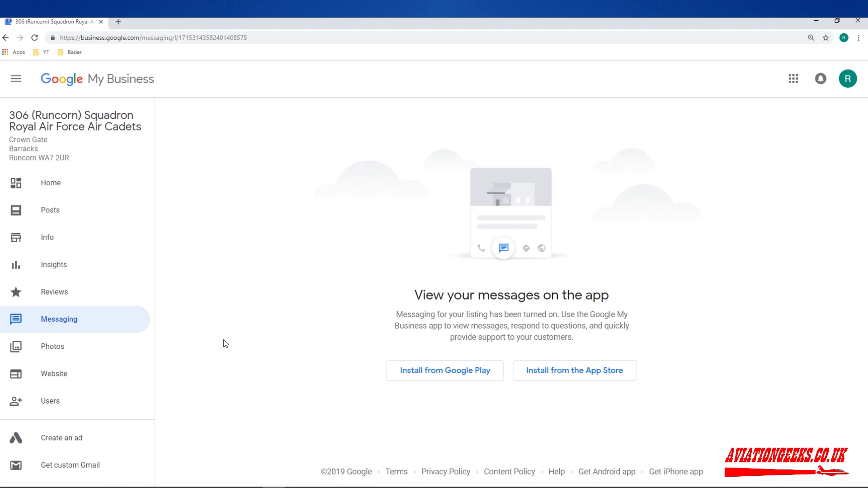
Open the listing's Photos page and look through the overview gallery of uploaded pictures
{"action": "left_click", "coordinate": [77, 356]}
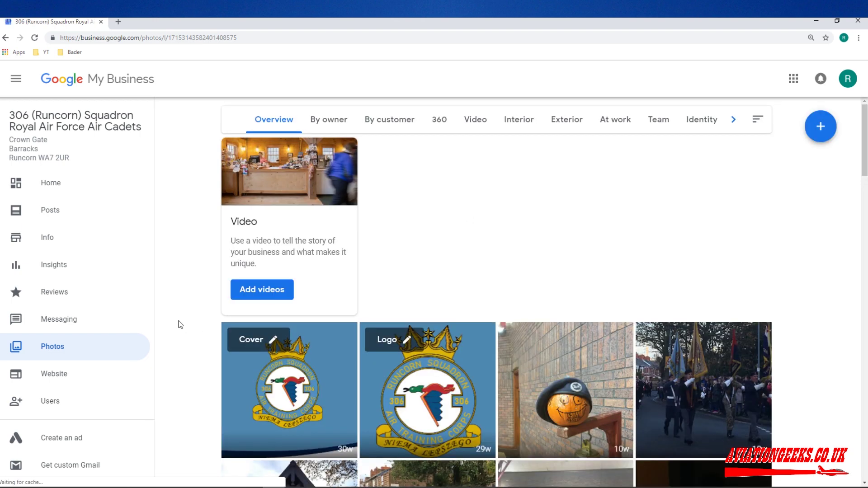
{"action": "scroll", "coordinate": [197, 274], "scroll_direction": "down", "scroll_amount": 2}
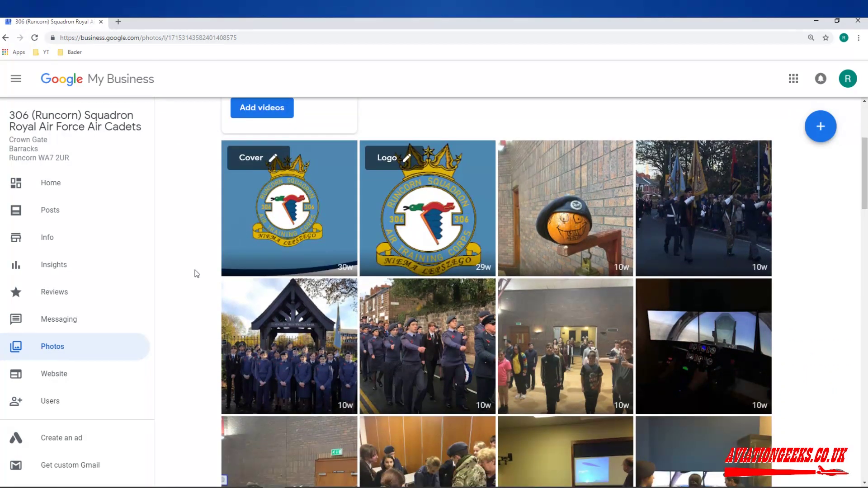
{"action": "scroll", "coordinate": [195, 274], "scroll_direction": "down", "scroll_amount": 5}
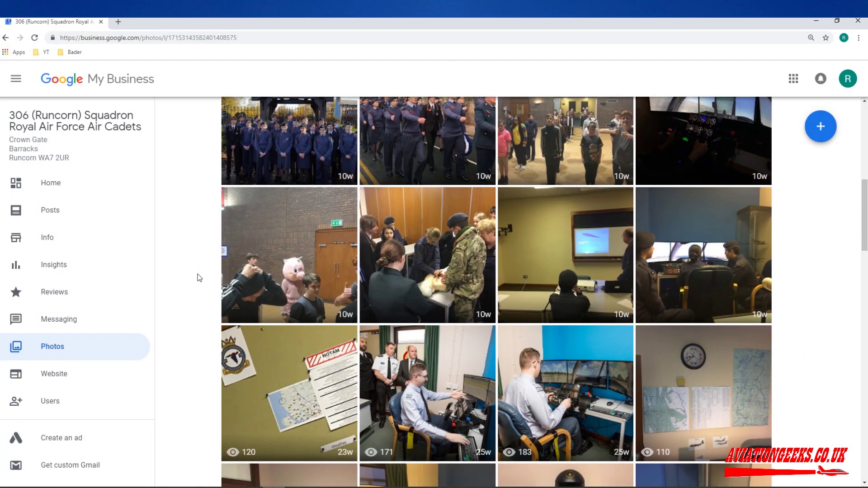
{"action": "scroll", "coordinate": [198, 274], "scroll_direction": "down", "scroll_amount": 5}
{"action": "scroll", "coordinate": [197, 274], "scroll_direction": "down", "scroll_amount": 4}
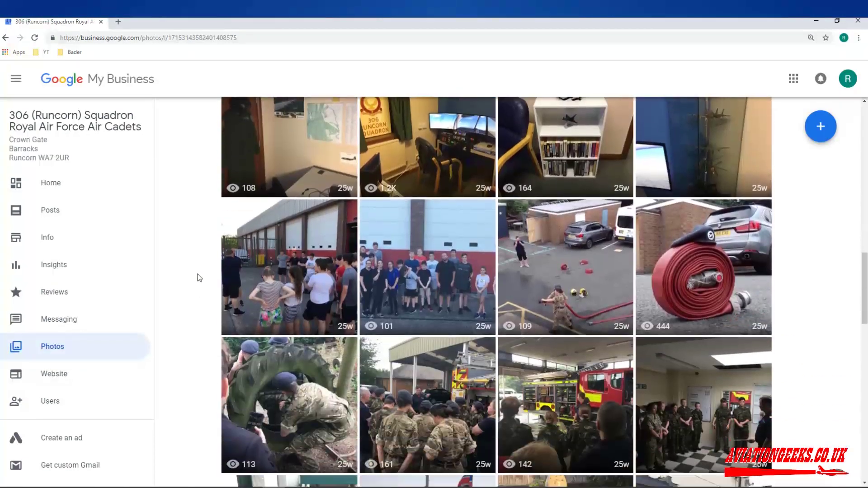
{"action": "scroll", "coordinate": [197, 274], "scroll_direction": "up", "scroll_amount": 8}
{"action": "scroll", "coordinate": [199, 276], "scroll_direction": "up", "scroll_amount": 8}
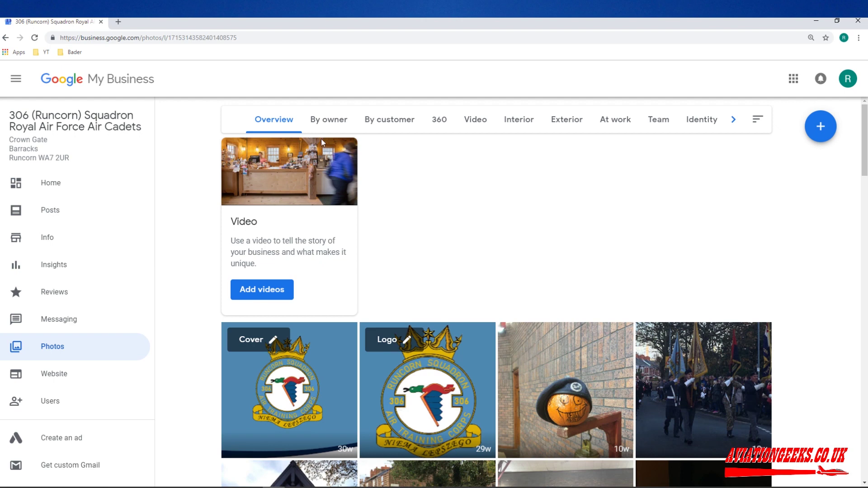
Show only the owner's photos, view the cover image full size and close it, and browse the rest of the gallery
{"action": "left_click", "coordinate": [334, 120]}
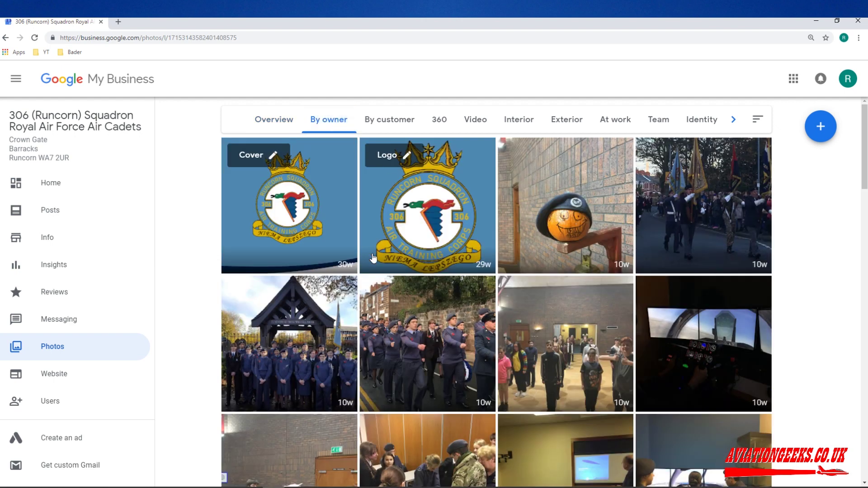
{"action": "left_click", "coordinate": [274, 211]}
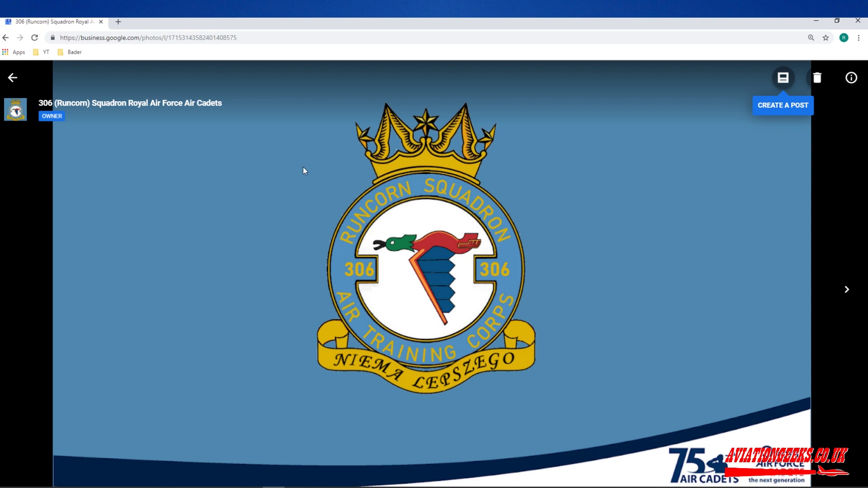
{"action": "left_click", "coordinate": [12, 78]}
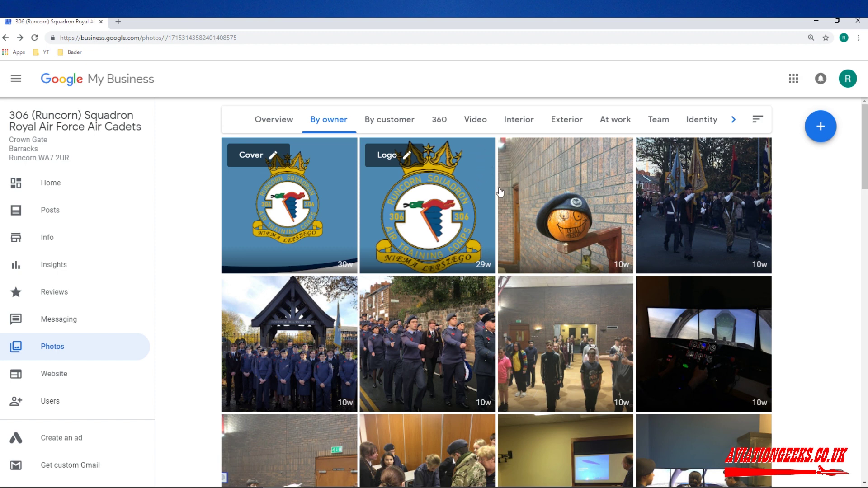
{"action": "scroll", "coordinate": [642, 213], "scroll_direction": "down", "scroll_amount": 3}
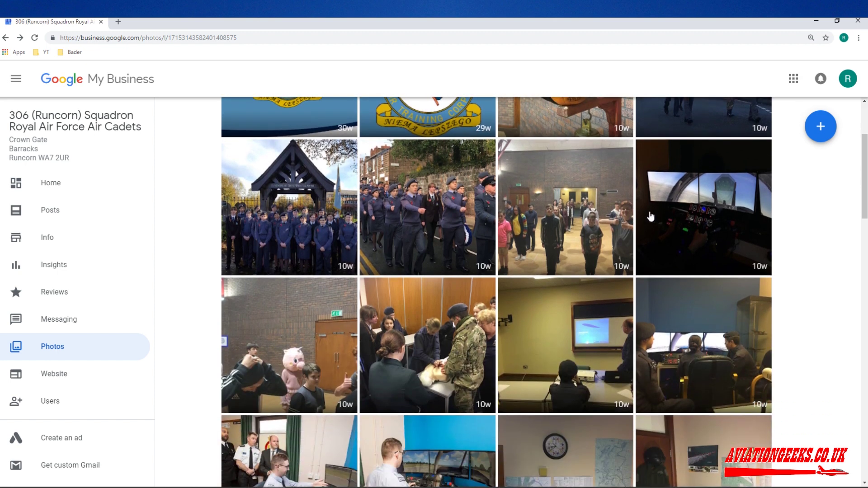
{"action": "scroll", "coordinate": [650, 216], "scroll_direction": "down", "scroll_amount": 3}
{"action": "scroll", "coordinate": [674, 272], "scroll_direction": "up", "scroll_amount": 6}
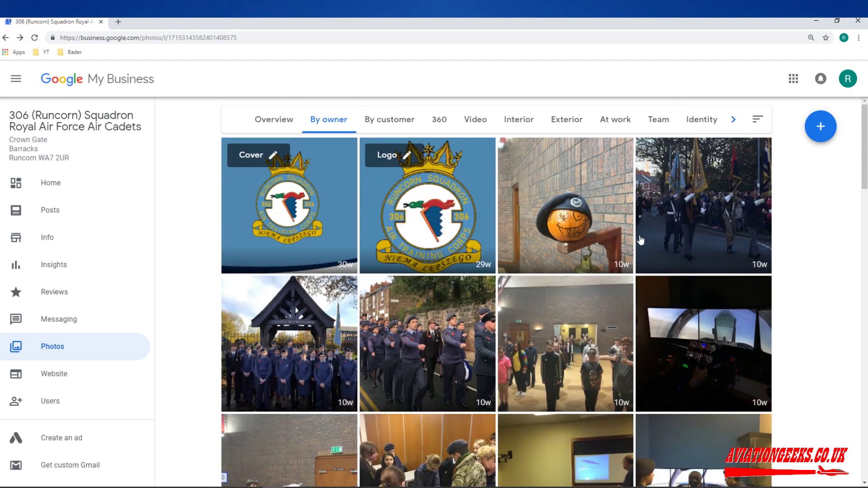
{"action": "scroll", "coordinate": [614, 266], "scroll_direction": "down", "scroll_amount": 3}
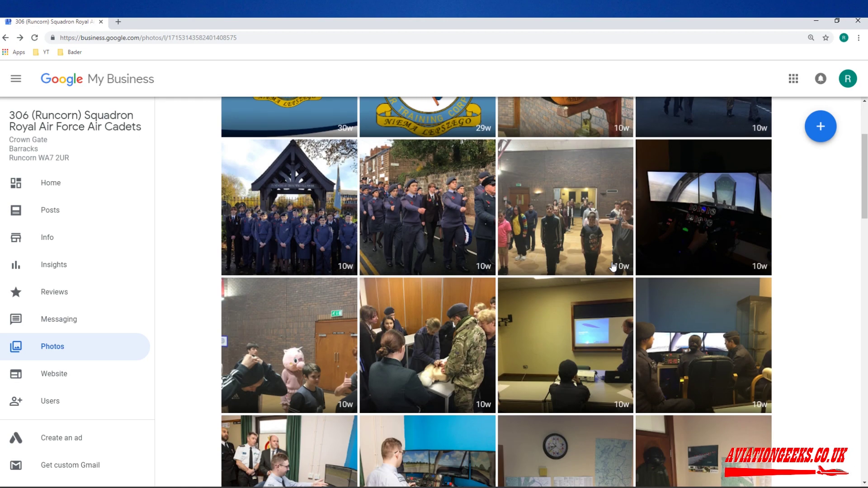
{"action": "scroll", "coordinate": [551, 263], "scroll_direction": "down", "scroll_amount": 6}
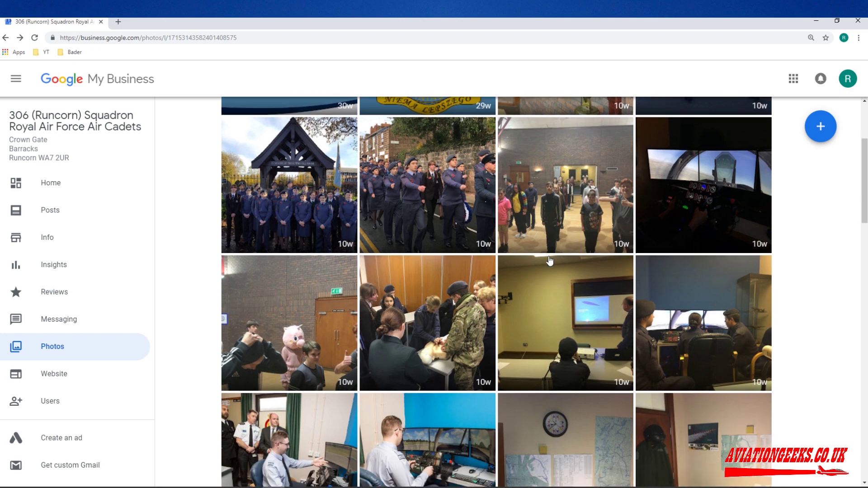
{"action": "scroll", "coordinate": [551, 264], "scroll_direction": "up", "scroll_amount": 9}
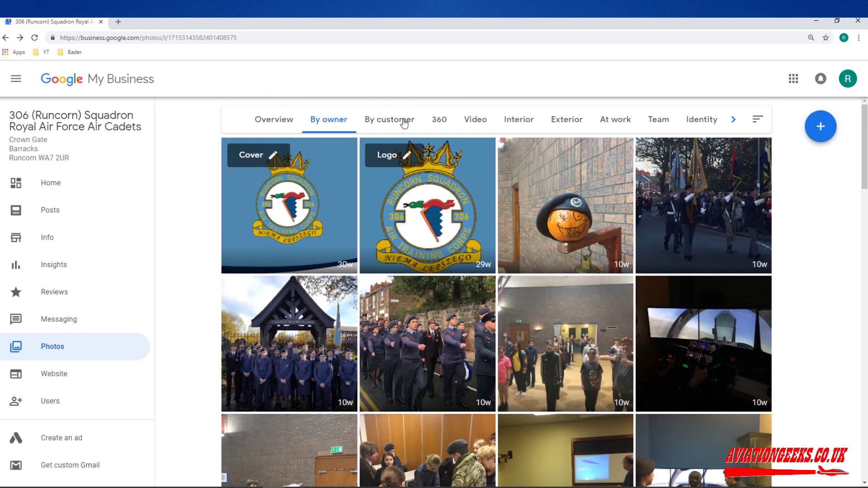
Review the photo categories By customer, 360, Video, Interior and Exterior one after another
{"action": "left_click", "coordinate": [404, 123]}
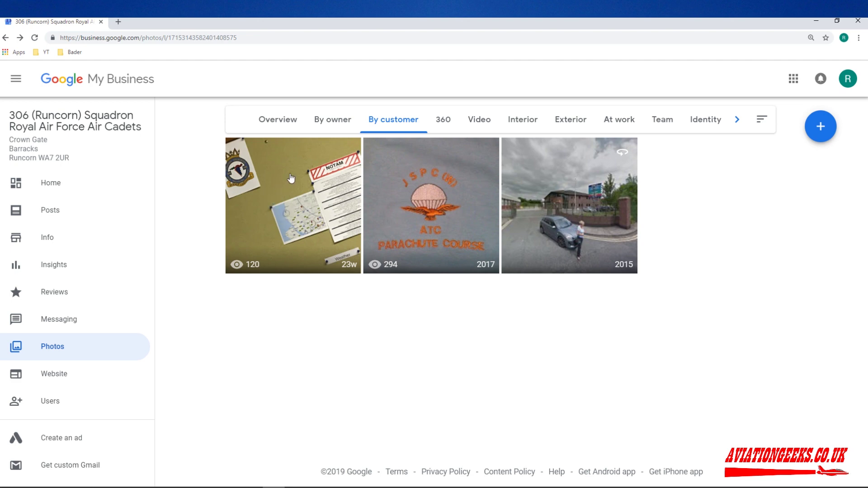
{"action": "left_click", "coordinate": [442, 122]}
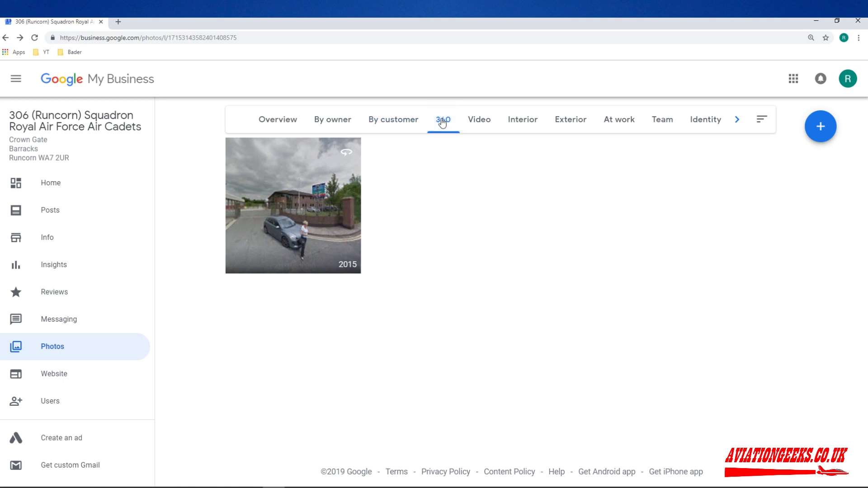
{"action": "left_click", "coordinate": [487, 123]}
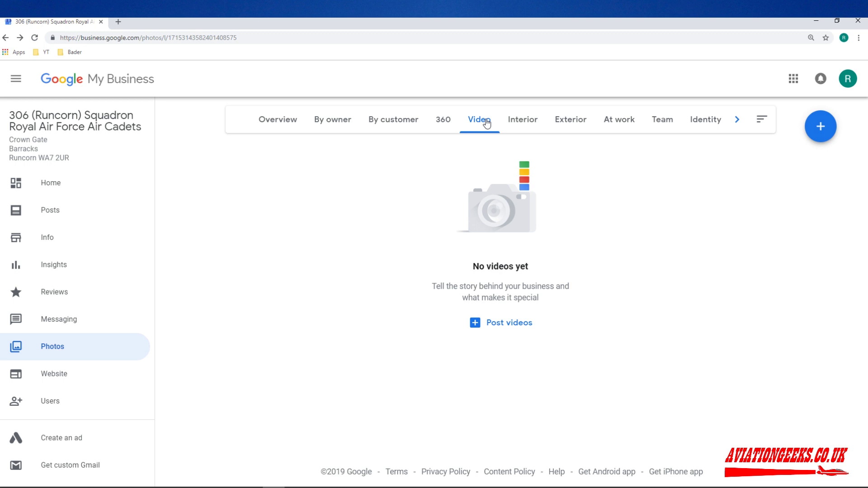
{"action": "left_click", "coordinate": [516, 121]}
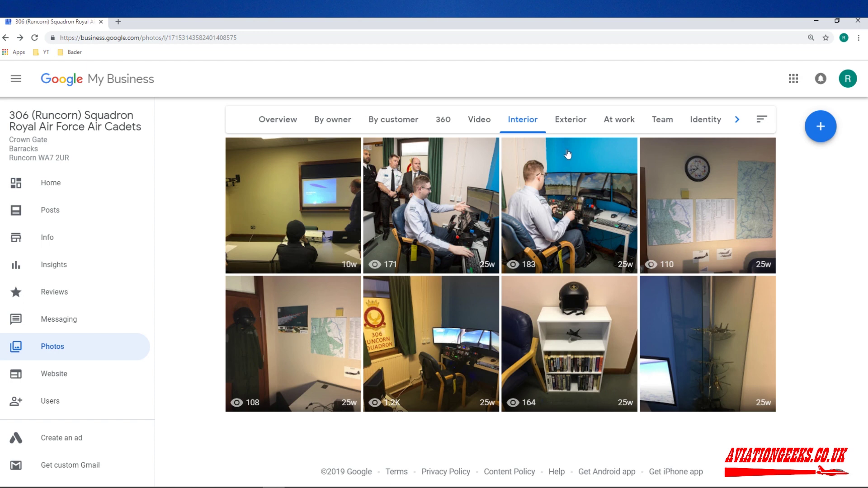
{"action": "left_click", "coordinate": [570, 123]}
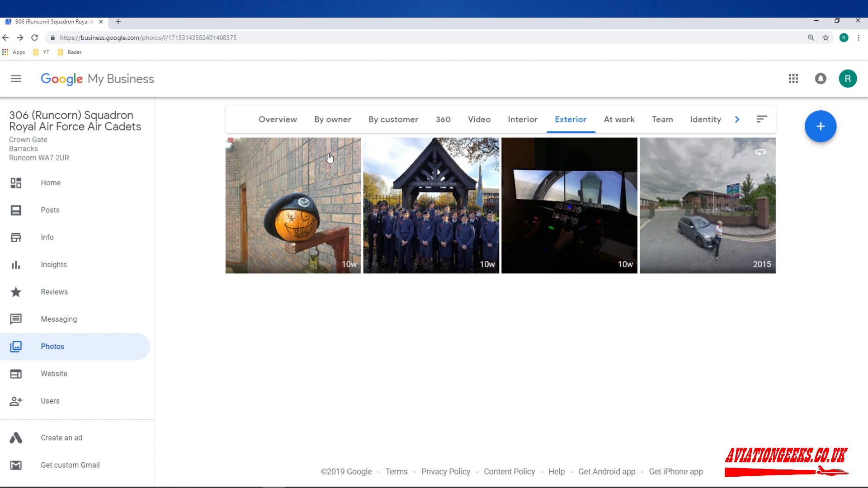
Look through the At work photos, and check the Team and Identity categories
{"action": "left_click", "coordinate": [631, 123]}
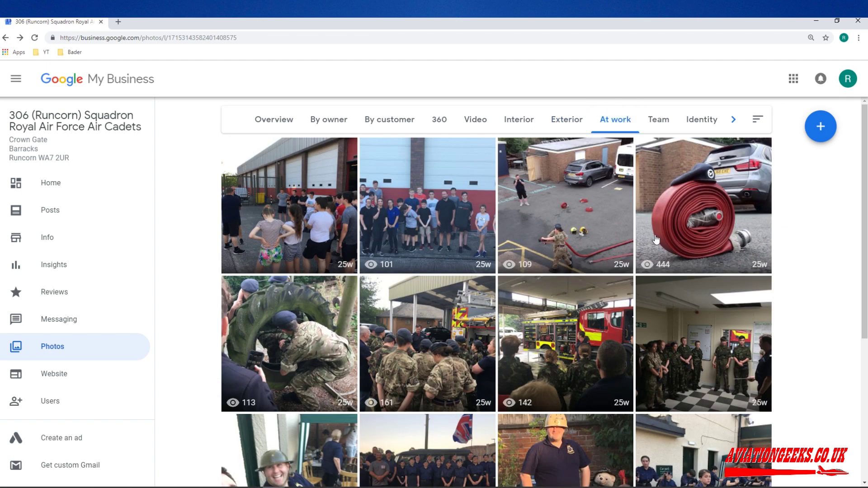
{"action": "scroll", "coordinate": [395, 207], "scroll_direction": "down", "scroll_amount": 2}
{"action": "scroll", "coordinate": [395, 206], "scroll_direction": "down", "scroll_amount": 5}
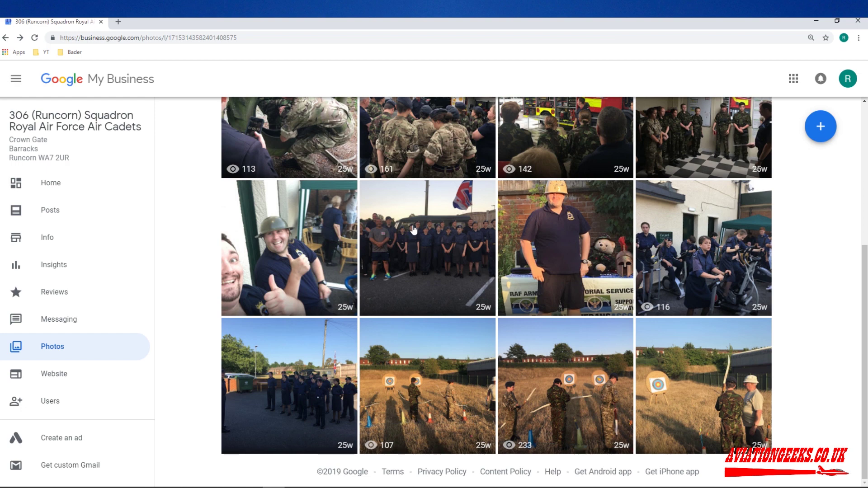
{"action": "scroll", "coordinate": [382, 245], "scroll_direction": "up", "scroll_amount": 5}
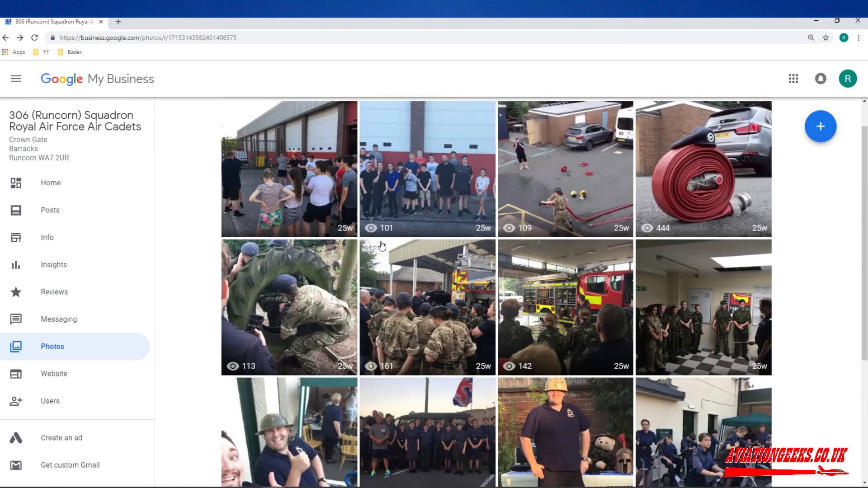
{"action": "left_click", "coordinate": [651, 117]}
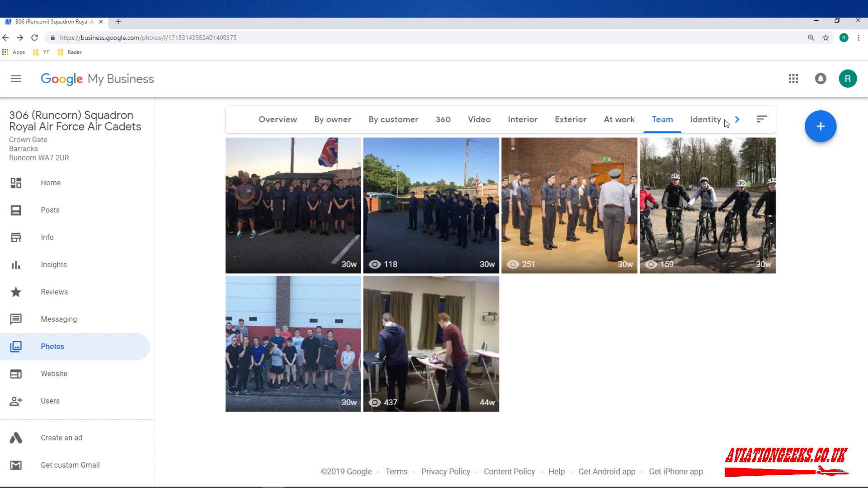
{"action": "left_click", "coordinate": [708, 120]}
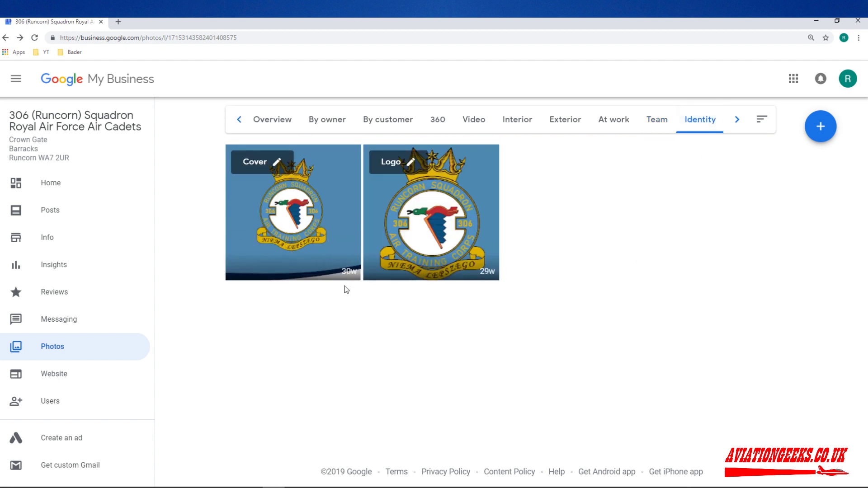
Open the listing's website editor, look over the page and its available themes, and close the themes without changing the selection
{"action": "left_click", "coordinate": [99, 376]}
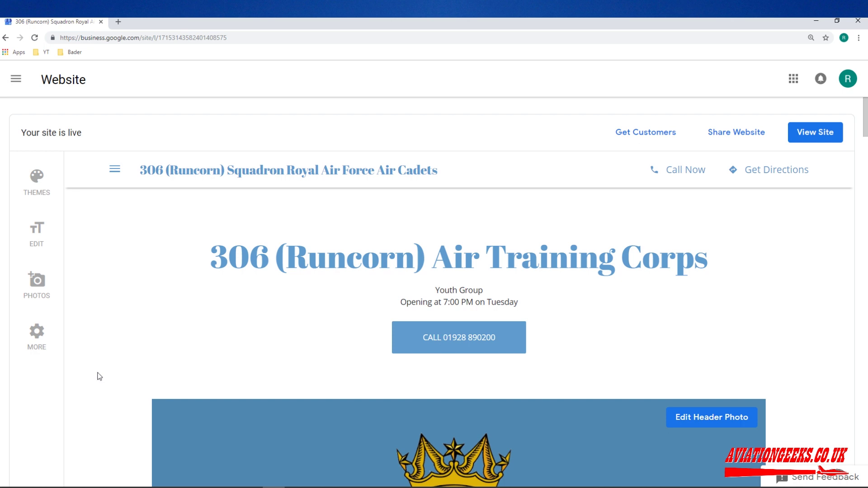
{"action": "scroll", "coordinate": [346, 199], "scroll_direction": "down", "scroll_amount": 2}
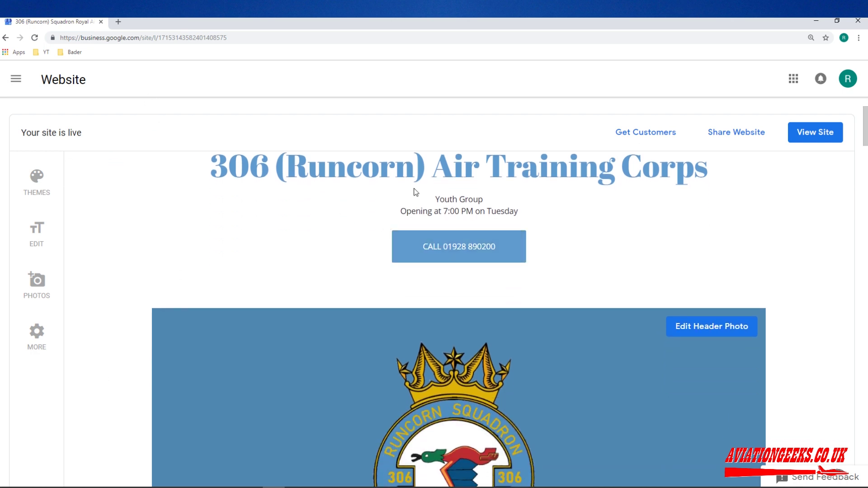
{"action": "scroll", "coordinate": [290, 192], "scroll_direction": "up", "scroll_amount": 2}
{"action": "left_click", "coordinate": [36, 178]}
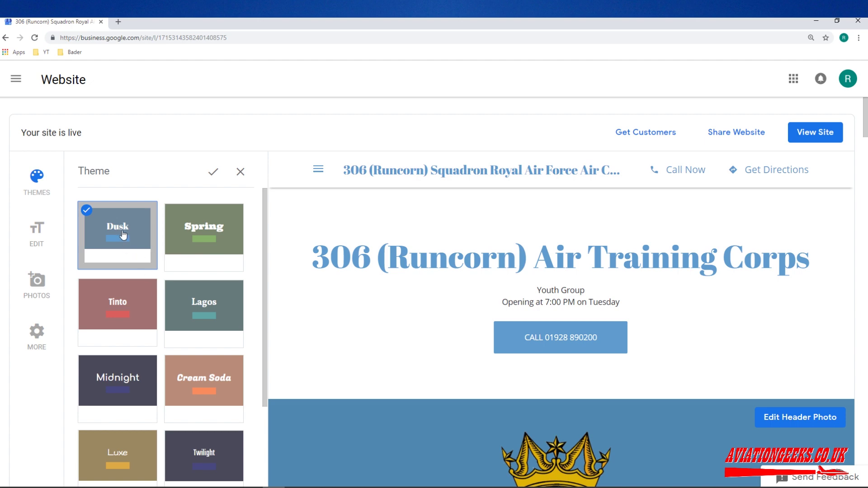
{"action": "left_click", "coordinate": [251, 173]}
Open the website's text settings and change the headline to "306 (Runcorn) Royal Air Force Air Cadets"
{"action": "left_click", "coordinate": [36, 233]}
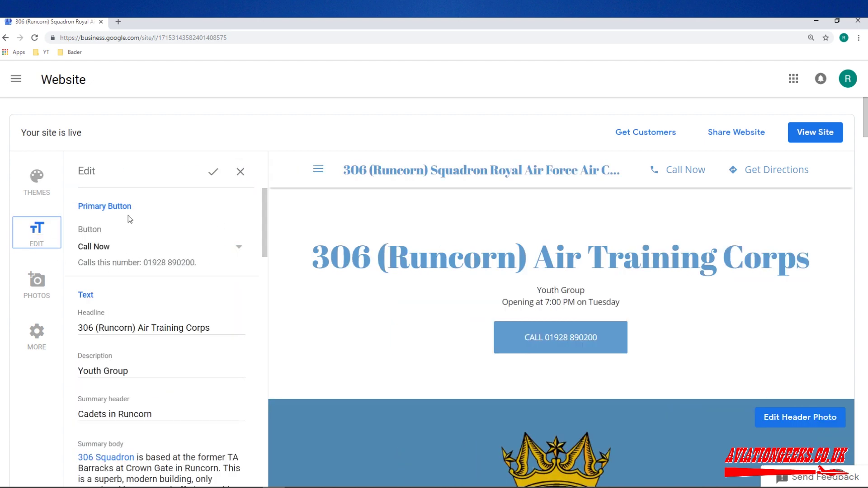
{"action": "scroll", "coordinate": [179, 209], "scroll_direction": "down", "scroll_amount": 2}
{"action": "scroll", "coordinate": [207, 285], "scroll_direction": "up", "scroll_amount": 2}
{"action": "scroll", "coordinate": [287, 285], "scroll_direction": "down", "scroll_amount": 1}
{"action": "scroll", "coordinate": [198, 299], "scroll_direction": "down", "scroll_amount": 2}
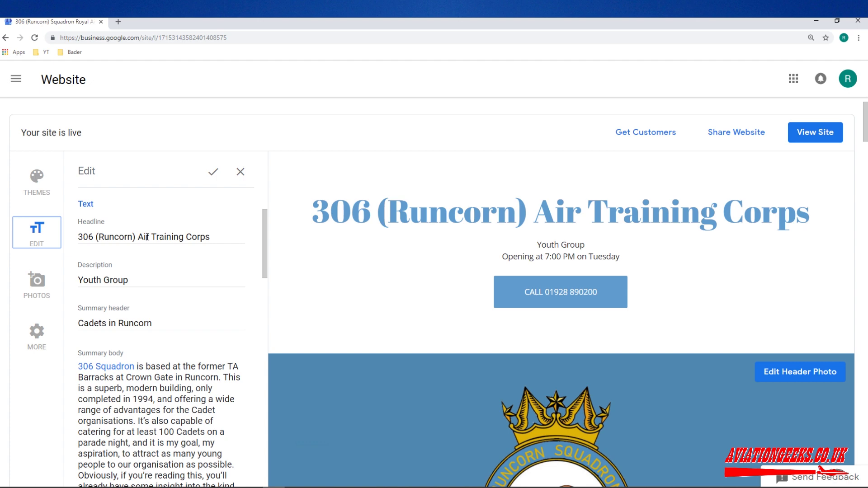
{"action": "left_click_drag", "start_coordinate": [139, 237], "coordinate": [275, 332]}
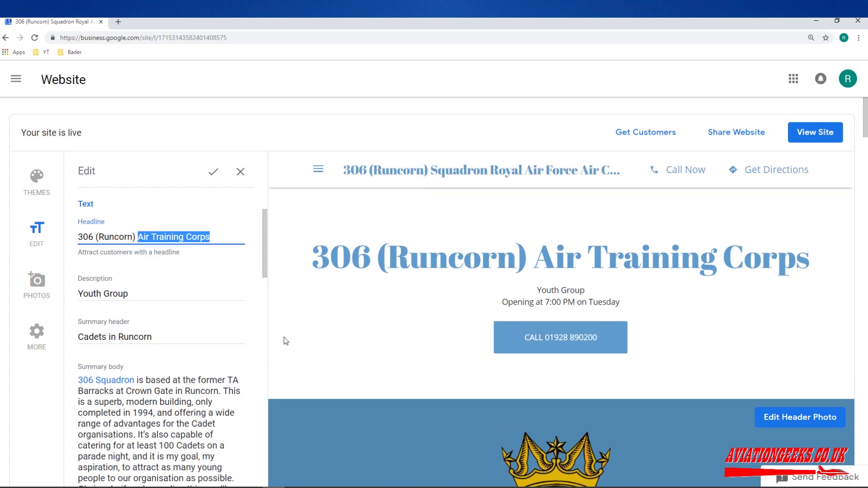
{"action": "type", "text": "Royal"}
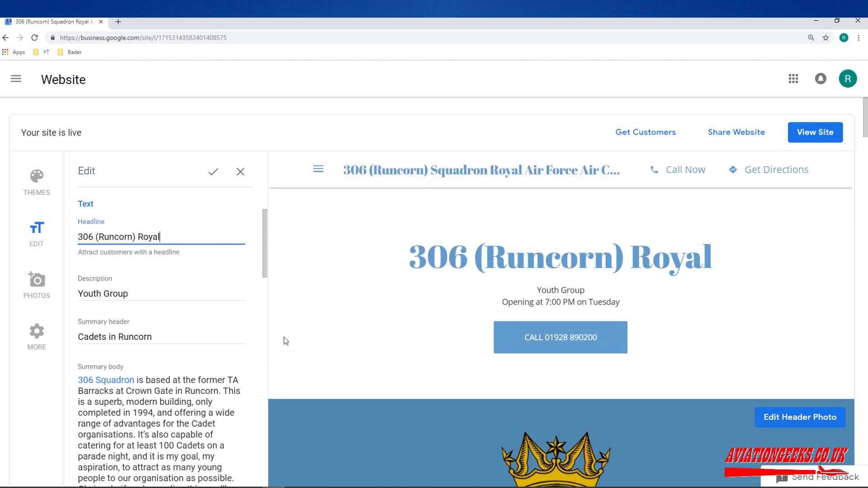
{"action": "type", "text": " Air Force "}
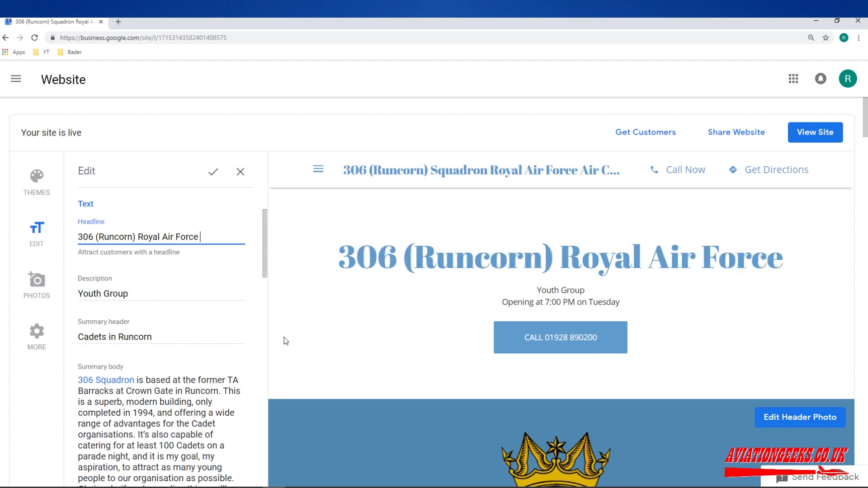
{"action": "type", "text": "Air Cad"}
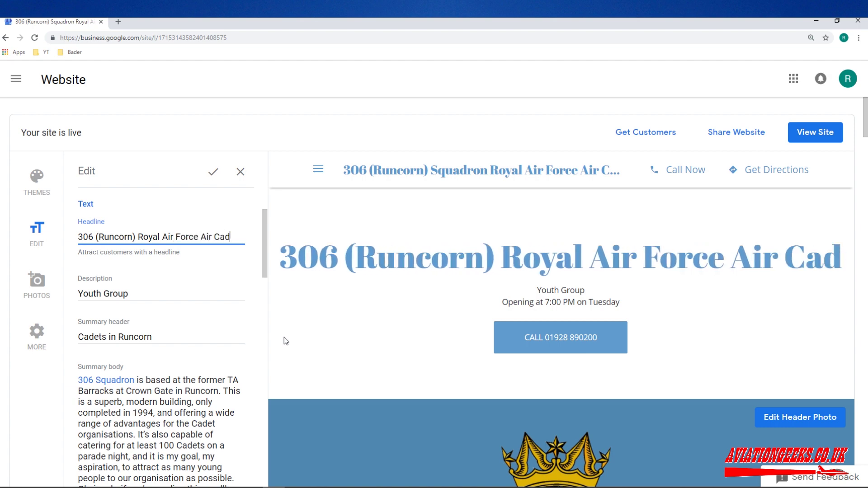
{"action": "type", "text": "ets"}
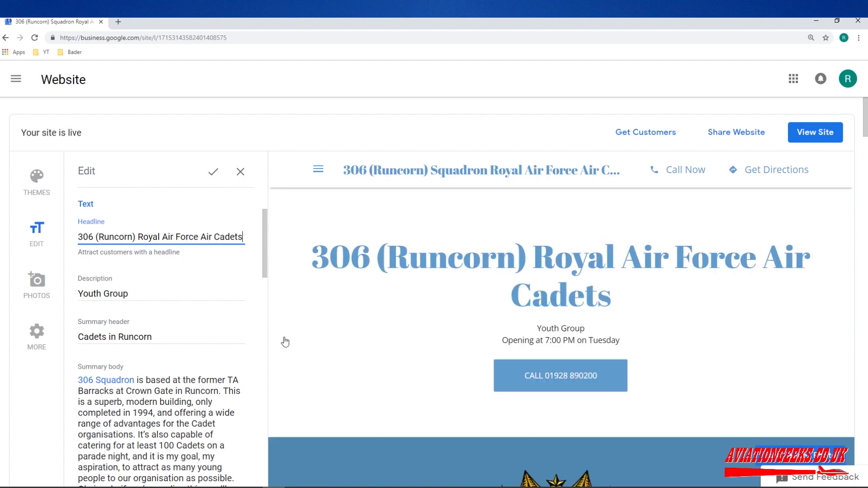
Review the summary header "Cadets in Runcorn" and the summary body in the website's text settings and the page preview
{"action": "scroll", "coordinate": [160, 271], "scroll_direction": "down", "scroll_amount": 2}
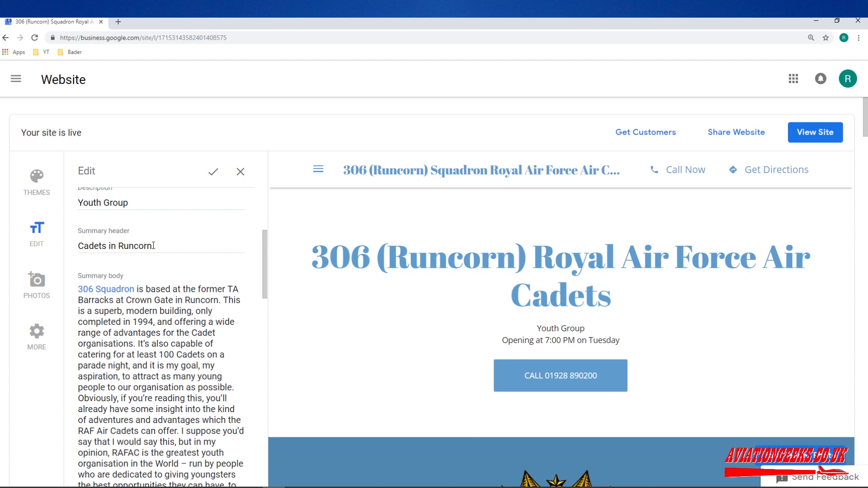
{"action": "left_click_drag", "start_coordinate": [154, 245], "coordinate": [81, 246]}
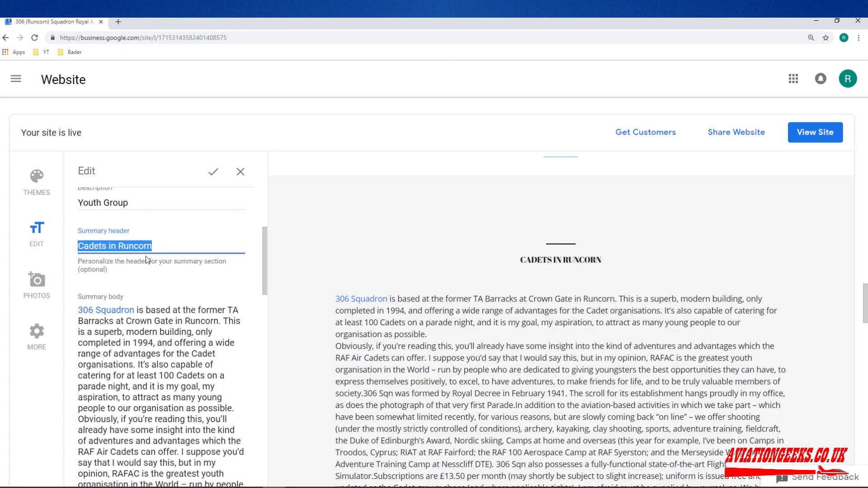
{"action": "scroll", "coordinate": [129, 306], "scroll_direction": "down", "scroll_amount": 2}
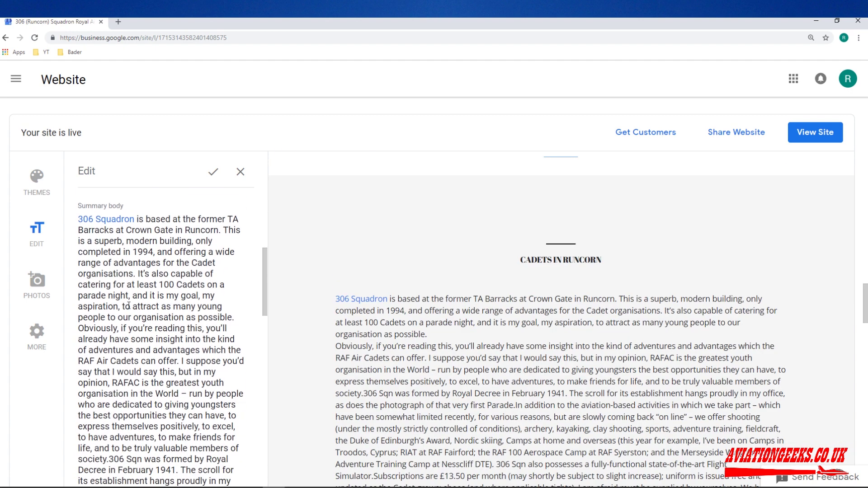
{"action": "scroll", "coordinate": [141, 230], "scroll_direction": "up", "scroll_amount": 1}
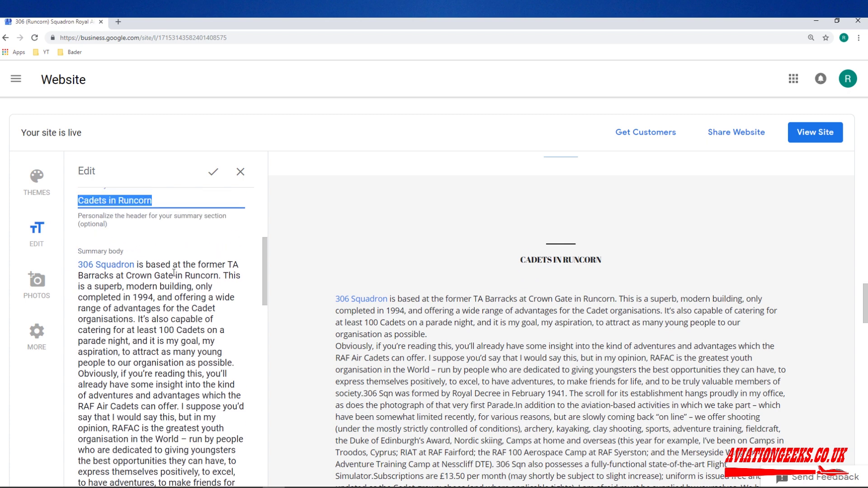
{"action": "scroll", "coordinate": [173, 273], "scroll_direction": "down", "scroll_amount": 1}
{"action": "scroll", "coordinate": [419, 298], "scroll_direction": "down", "scroll_amount": 4}
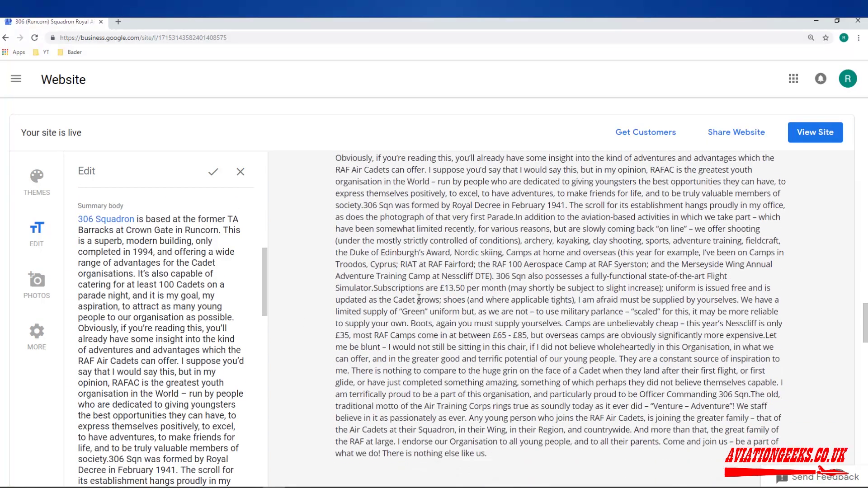
{"action": "scroll", "coordinate": [420, 298], "scroll_direction": "down", "scroll_amount": 1}
Look through the Gallery section's photos in the website preview, from the end of the summary text to the contact area
{"action": "scroll", "coordinate": [441, 266], "scroll_direction": "down", "scroll_amount": 4}
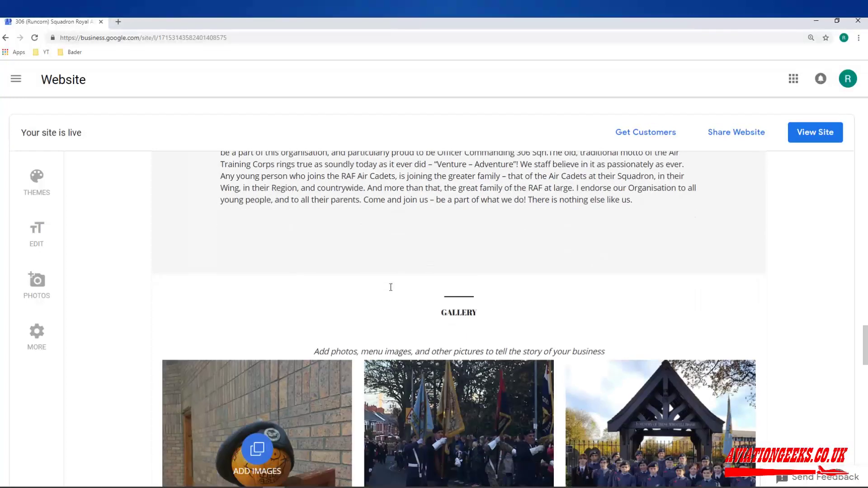
{"action": "scroll", "coordinate": [391, 287], "scroll_direction": "down", "scroll_amount": 3}
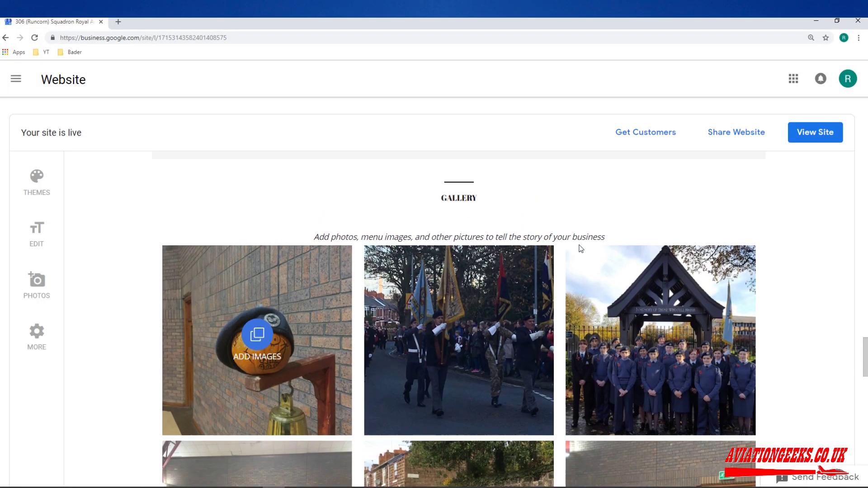
{"action": "scroll", "coordinate": [582, 249], "scroll_direction": "down", "scroll_amount": 2}
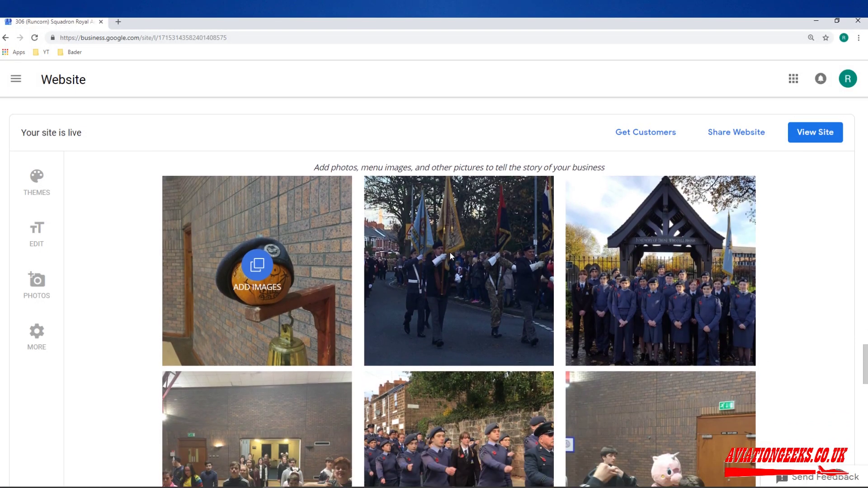
{"action": "scroll", "coordinate": [447, 253], "scroll_direction": "down", "scroll_amount": 3}
{"action": "scroll", "coordinate": [444, 252], "scroll_direction": "down", "scroll_amount": 3}
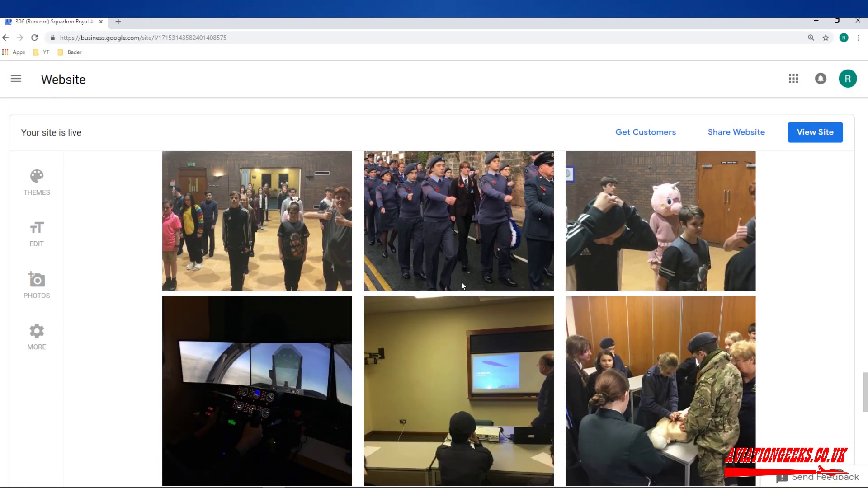
{"action": "scroll", "coordinate": [461, 281], "scroll_direction": "up", "scroll_amount": 2}
{"action": "scroll", "coordinate": [463, 282], "scroll_direction": "down", "scroll_amount": 4}
{"action": "scroll", "coordinate": [463, 283], "scroll_direction": "down", "scroll_amount": 7}
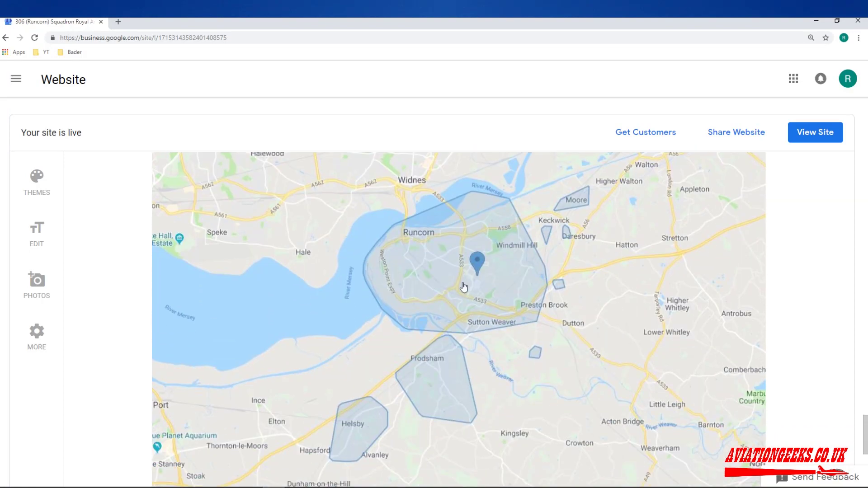
Examine the Contact Us section of the website preview, including the location map and its shaded service areas
{"action": "scroll", "coordinate": [486, 269], "scroll_direction": "up", "scroll_amount": 3}
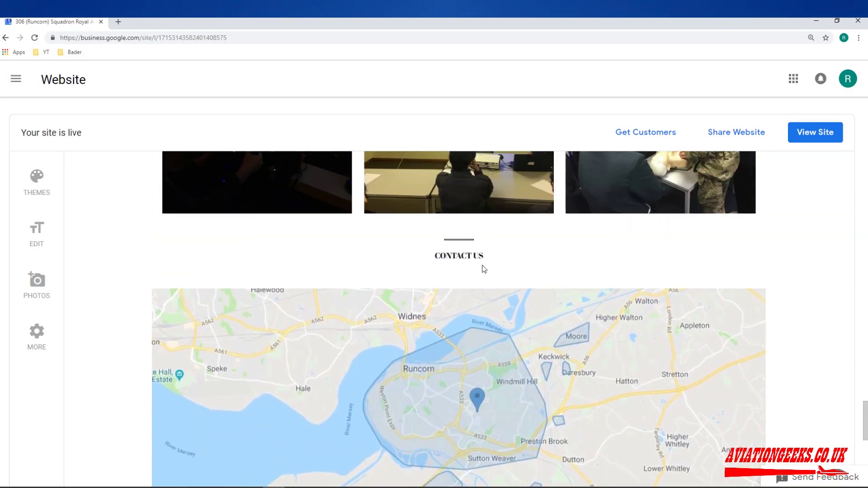
{"action": "scroll", "coordinate": [504, 270], "scroll_direction": "down", "scroll_amount": 2}
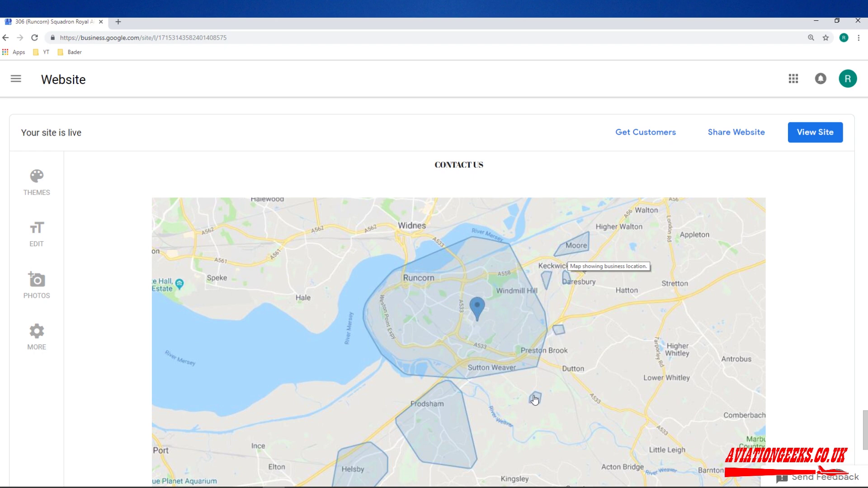
{"action": "scroll", "coordinate": [538, 404], "scroll_direction": "down", "scroll_amount": 1}
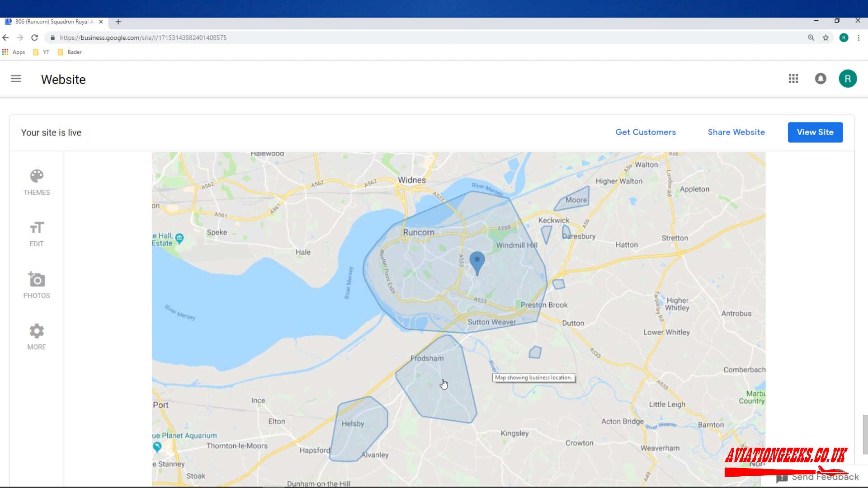
{"action": "scroll", "coordinate": [443, 367], "scroll_direction": "down", "scroll_amount": 1}
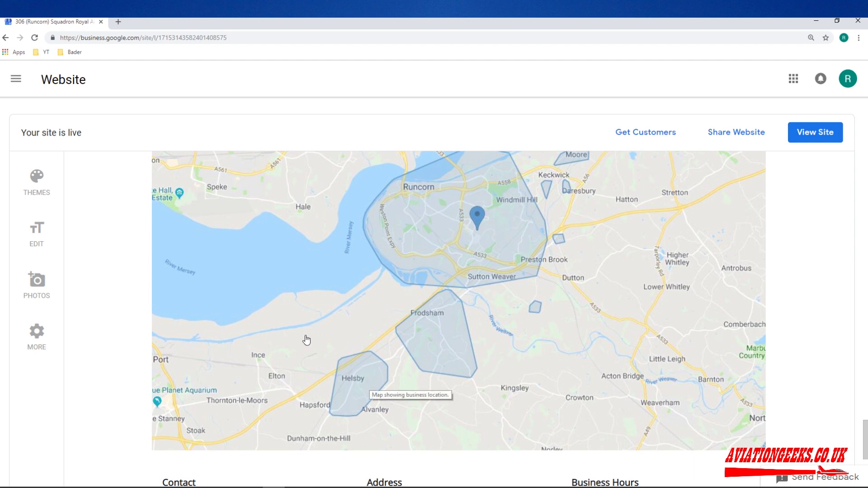
{"action": "scroll", "coordinate": [383, 357], "scroll_direction": "up", "scroll_amount": 3}
{"action": "scroll", "coordinate": [419, 355], "scroll_direction": "up", "scroll_amount": 6}
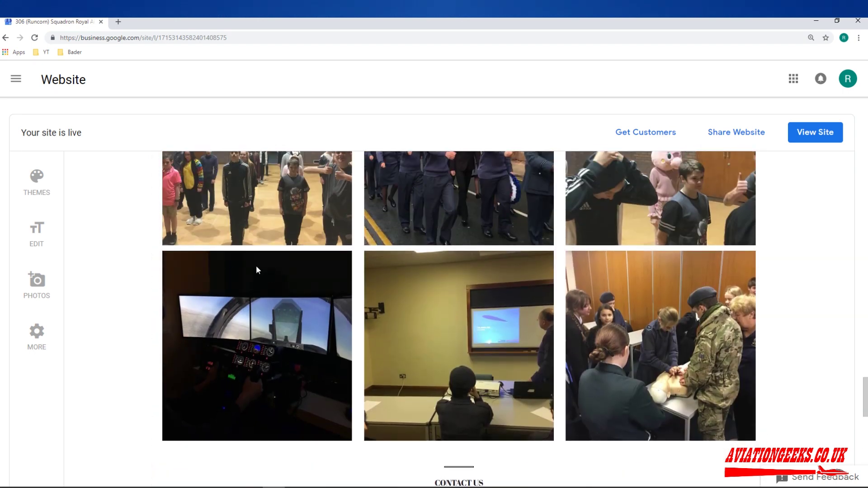
Return to the listing's Photos page and check the user permissions and the remaining management options for the listing
{"action": "left_click", "coordinate": [5, 38]}
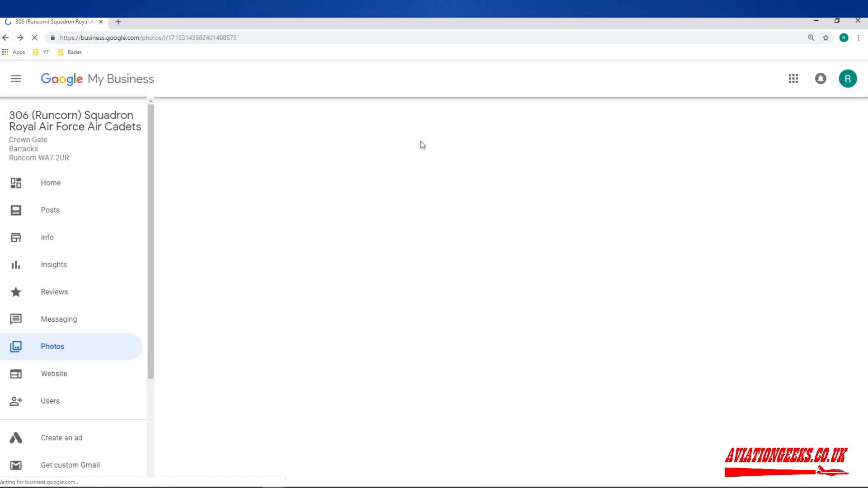
{"action": "scroll", "coordinate": [53, 231], "scroll_direction": "down", "scroll_amount": 2}
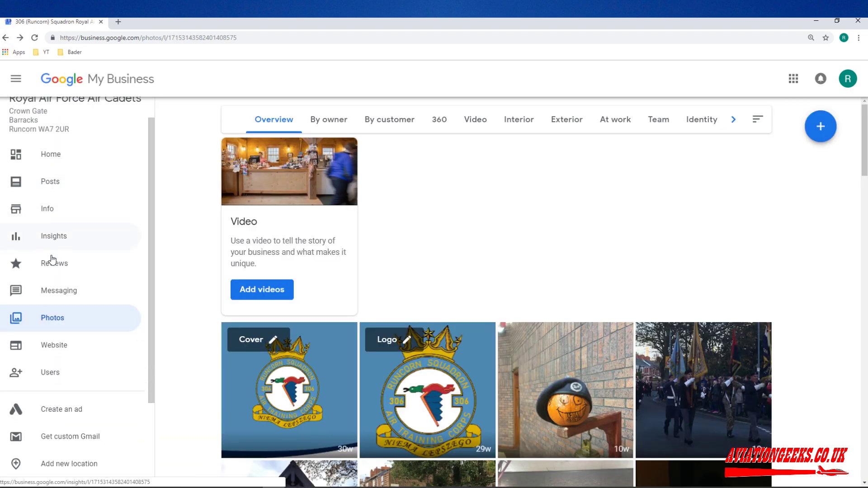
{"action": "scroll", "coordinate": [111, 242], "scroll_direction": "down", "scroll_amount": 1}
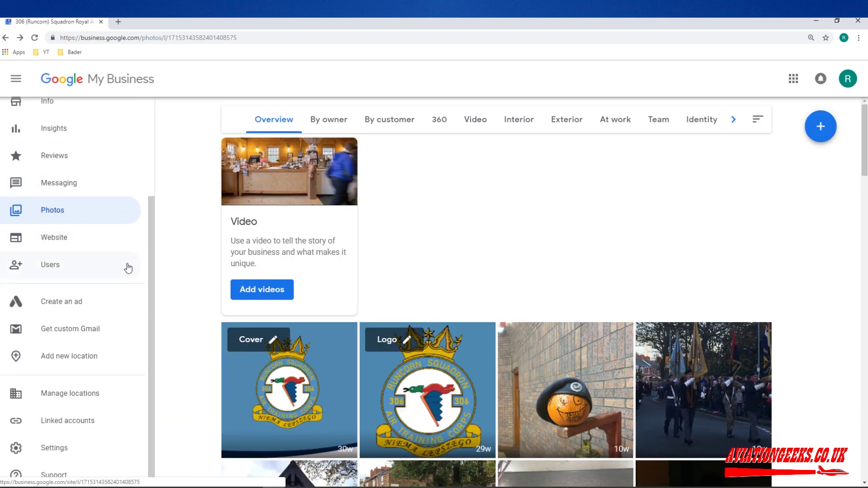
{"action": "left_click", "coordinate": [80, 267]}
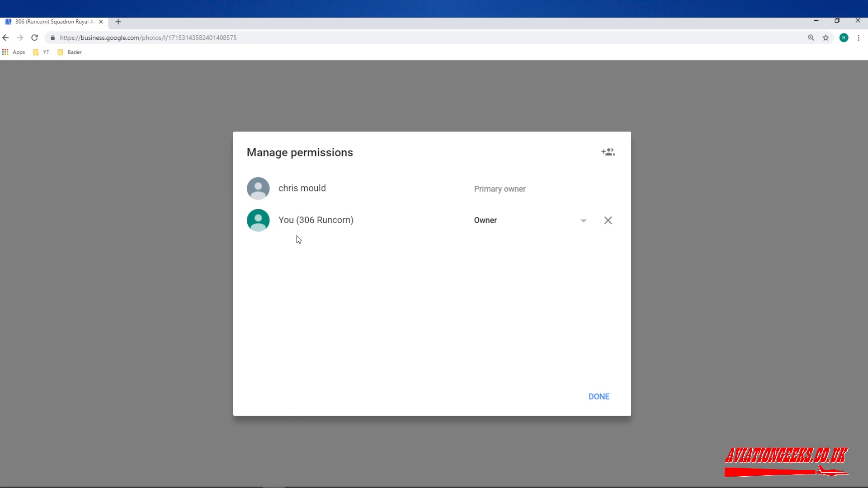
{"action": "left_click", "coordinate": [602, 398]}
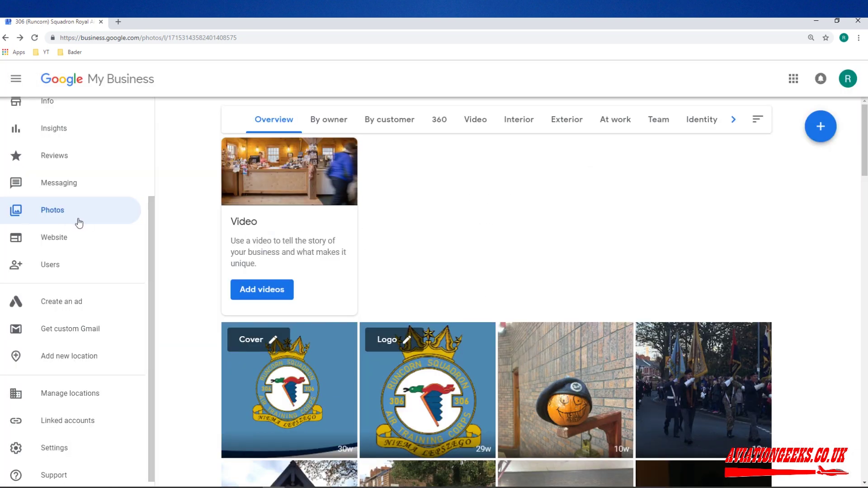
{"action": "scroll", "coordinate": [107, 223], "scroll_direction": "down", "scroll_amount": 1}
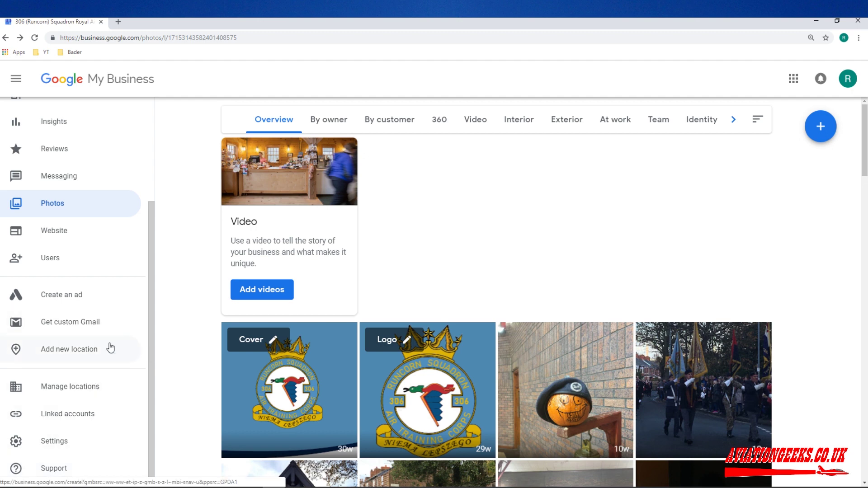
{"action": "scroll", "coordinate": [109, 348], "scroll_direction": "up", "scroll_amount": 3}
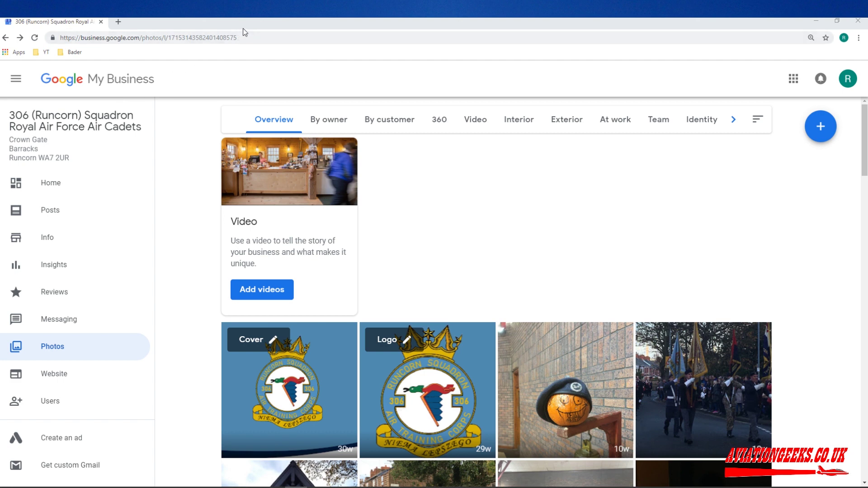
Search Google for "cadets runcorn" in a new incognito window
{"action": "key", "text": "ctrl+shift+n"}
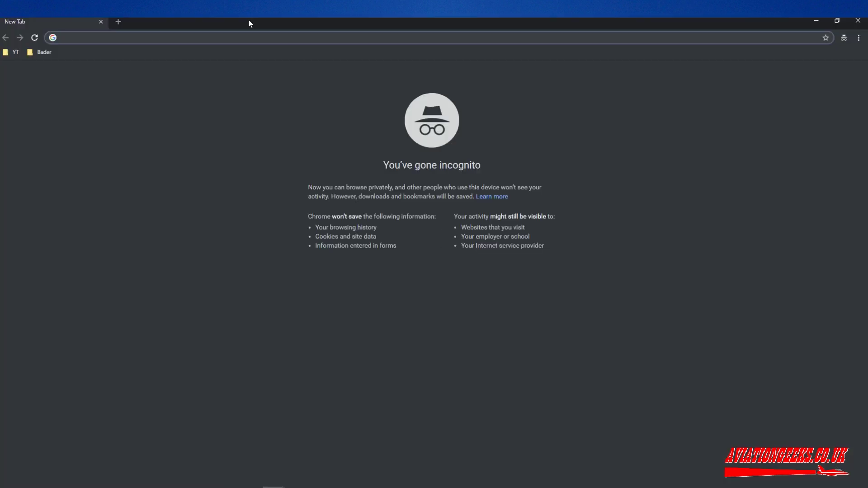
{"action": "type", "text": "cadets"}
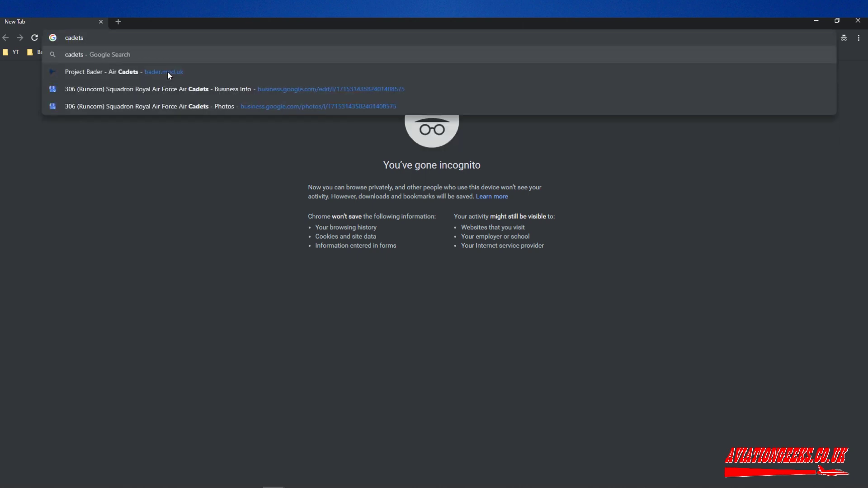
{"action": "type", "text": " runcorn"}
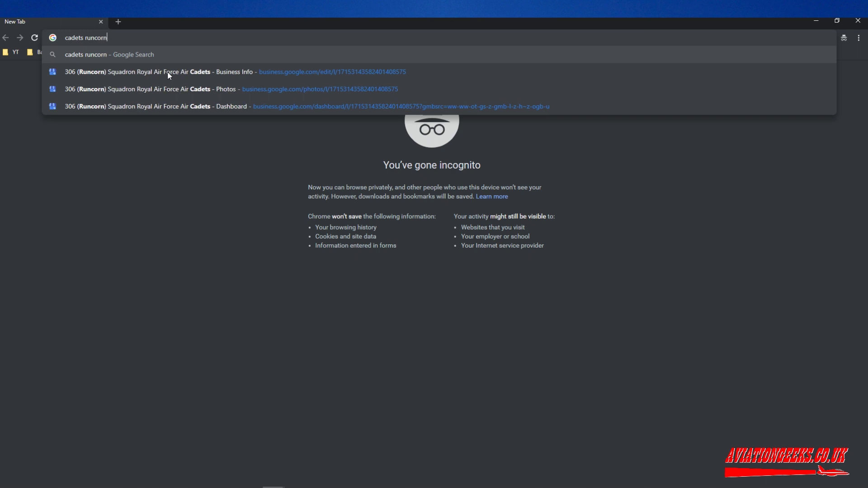
{"action": "key", "text": "Return"}
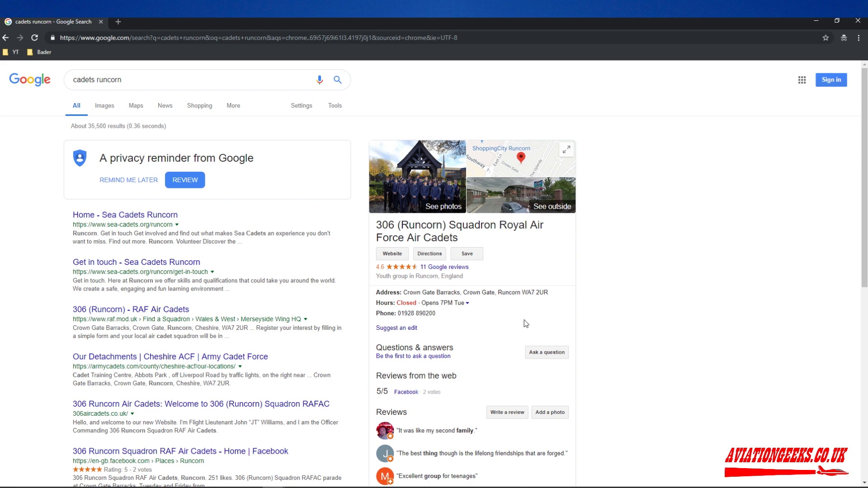
Review the squadron's business panel in the search results, covering its contact details, reviews, description and posts
{"action": "scroll", "coordinate": [526, 324], "scroll_direction": "down", "scroll_amount": 1}
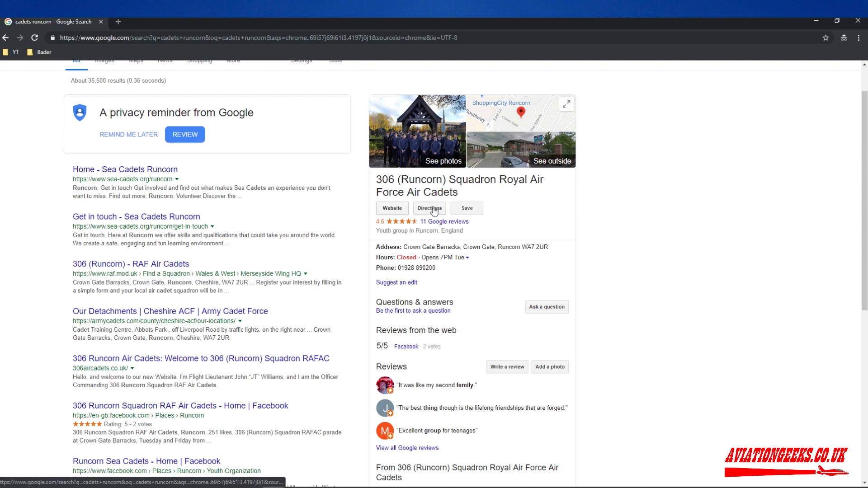
{"action": "scroll", "coordinate": [500, 238], "scroll_direction": "down", "scroll_amount": 4}
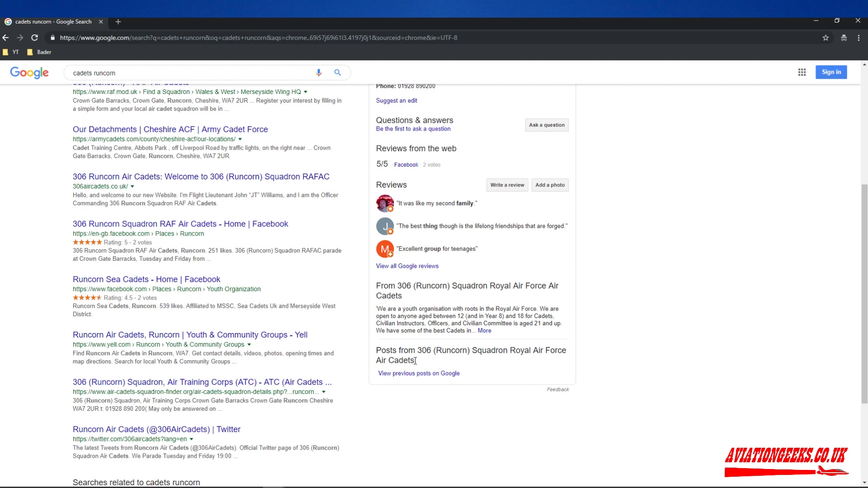
{"action": "scroll", "coordinate": [392, 347], "scroll_direction": "down", "scroll_amount": 1}
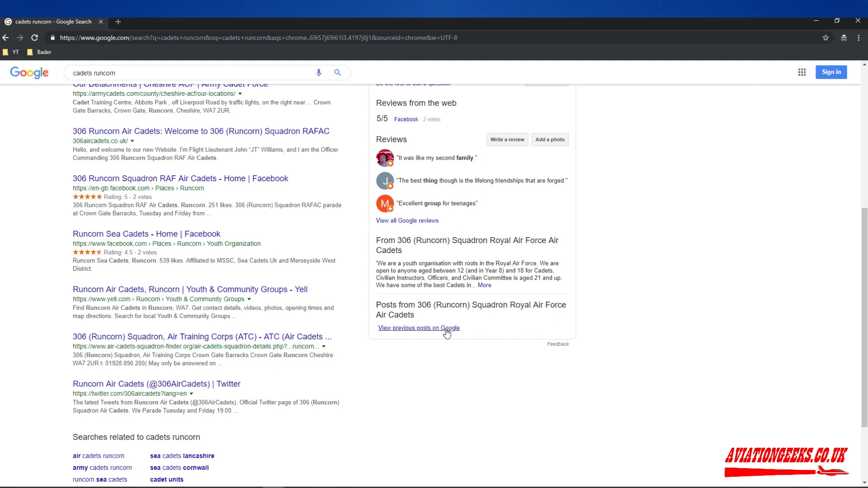
{"action": "scroll", "coordinate": [446, 335], "scroll_direction": "up", "scroll_amount": 2}
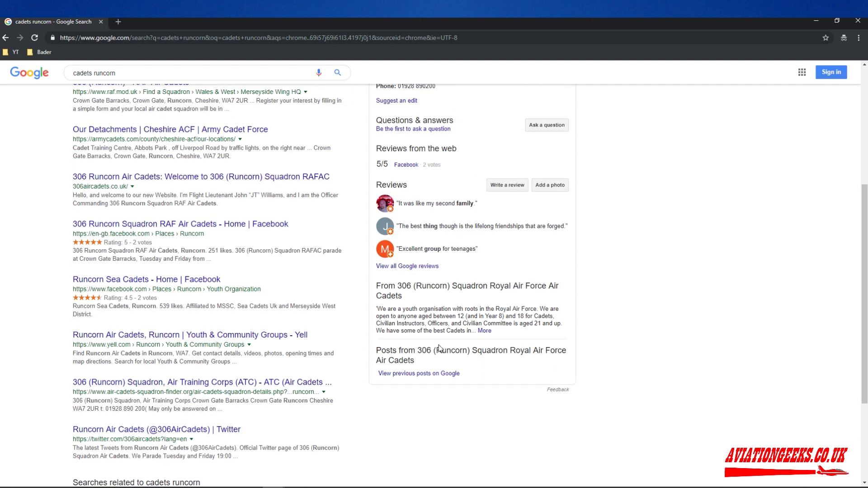
{"action": "scroll", "coordinate": [430, 362], "scroll_direction": "down", "scroll_amount": 1}
{"action": "scroll", "coordinate": [335, 223], "scroll_direction": "up", "scroll_amount": 5}
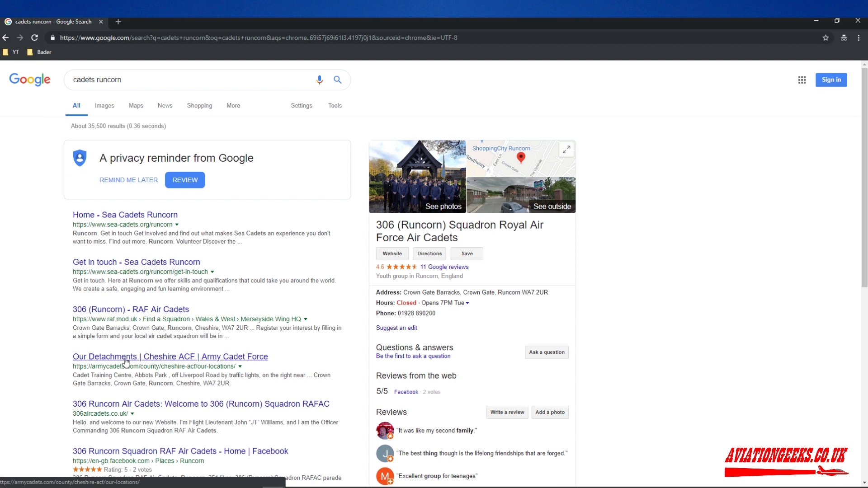
Compare the web results for the Runcorn cadet organisations with the squadron's business listing
{"action": "scroll", "coordinate": [188, 350], "scroll_direction": "down", "scroll_amount": 1}
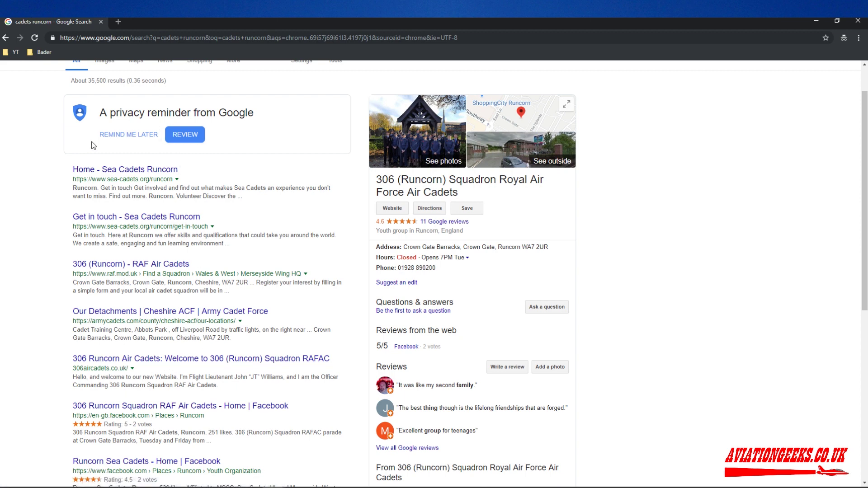
{"action": "scroll", "coordinate": [94, 146], "scroll_direction": "up", "scroll_amount": 1}
{"action": "scroll", "coordinate": [117, 234], "scroll_direction": "down", "scroll_amount": 1}
{"action": "scroll", "coordinate": [210, 248], "scroll_direction": "up", "scroll_amount": 1}
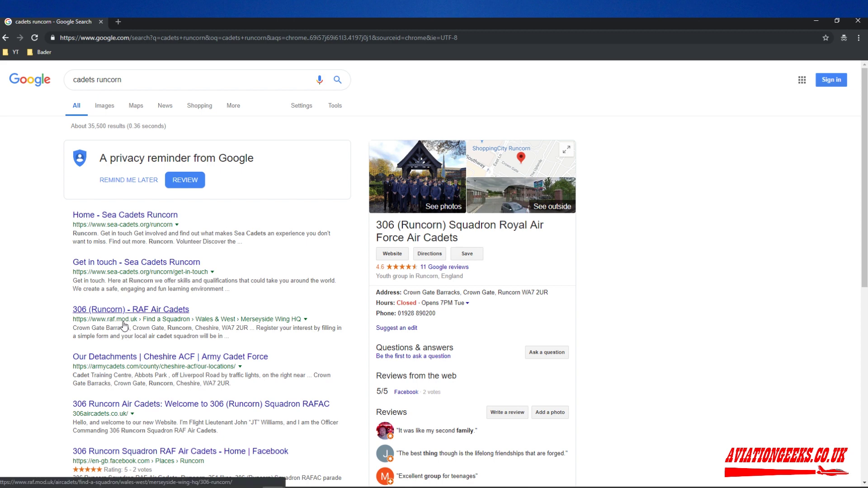
{"action": "scroll", "coordinate": [148, 327], "scroll_direction": "down", "scroll_amount": 2}
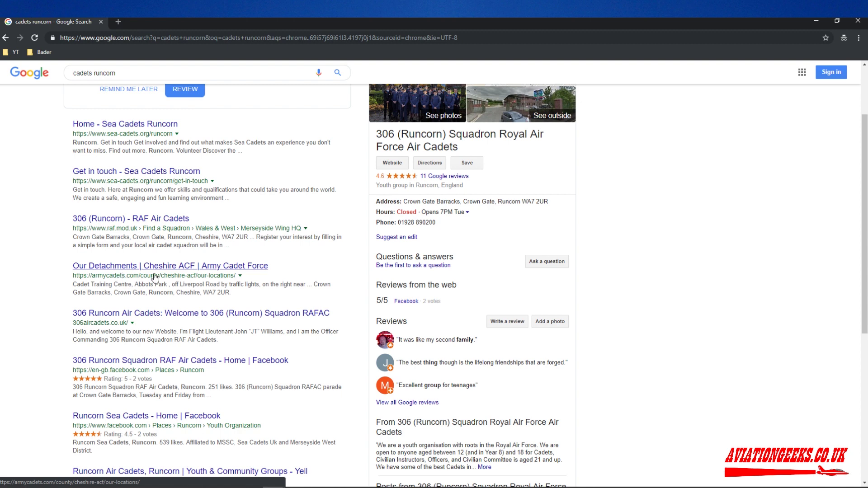
{"action": "scroll", "coordinate": [154, 277], "scroll_direction": "up", "scroll_amount": 2}
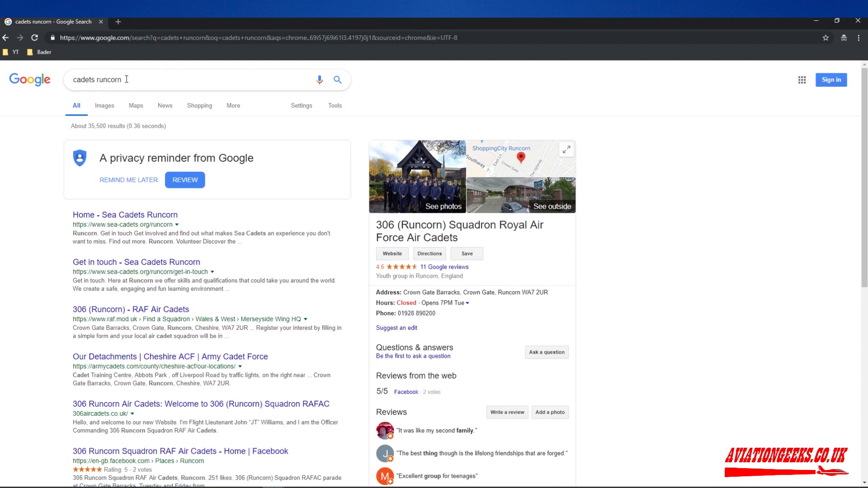
Replace the search query with "runcorn cadets" and run the Google search
{"action": "left_click_drag", "start_coordinate": [123, 79], "coordinate": [9, 84]}
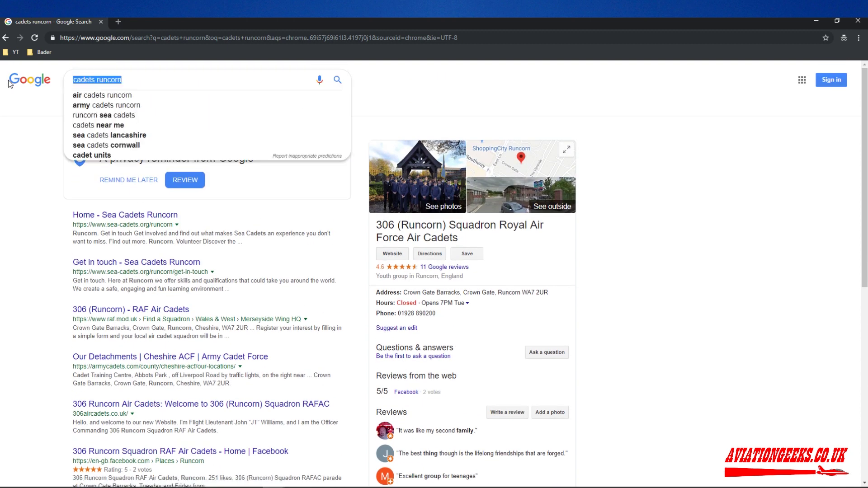
{"action": "type", "text": "runcorn cad"}
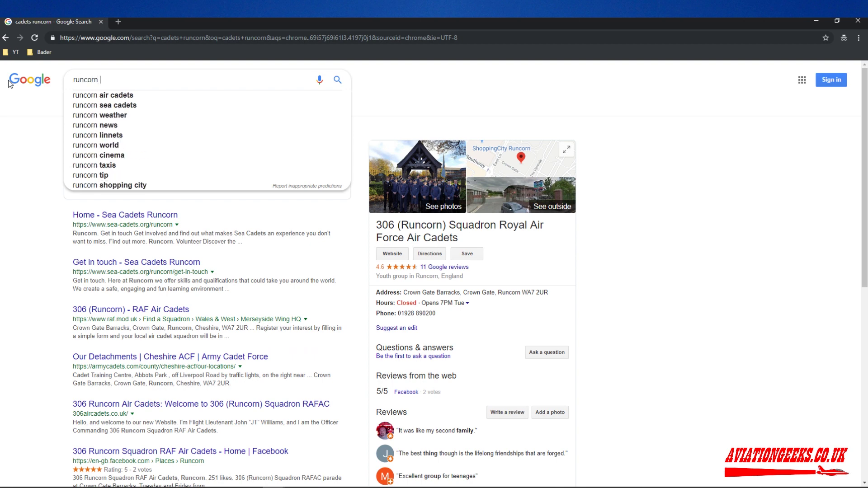
{"action": "type", "text": "ets"}
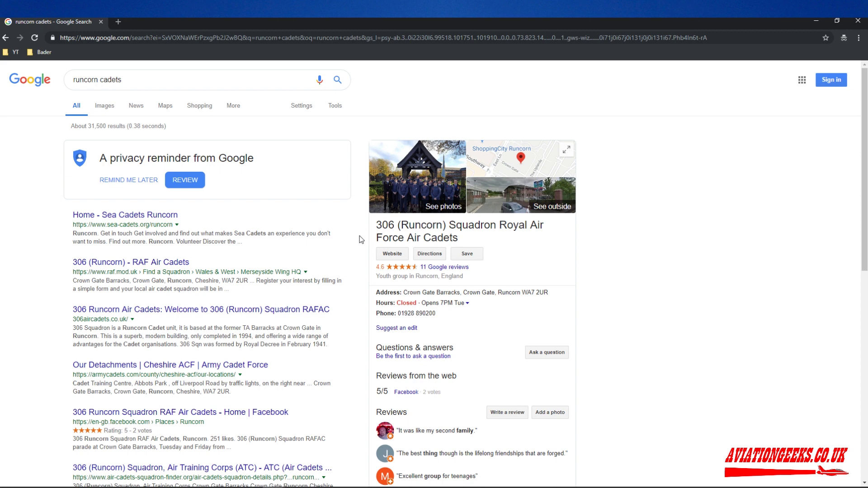
Search Google for "youth organisations runcorn"
{"action": "triple_click", "coordinate": [100, 80]}
{"action": "type", "text": "youth or"}
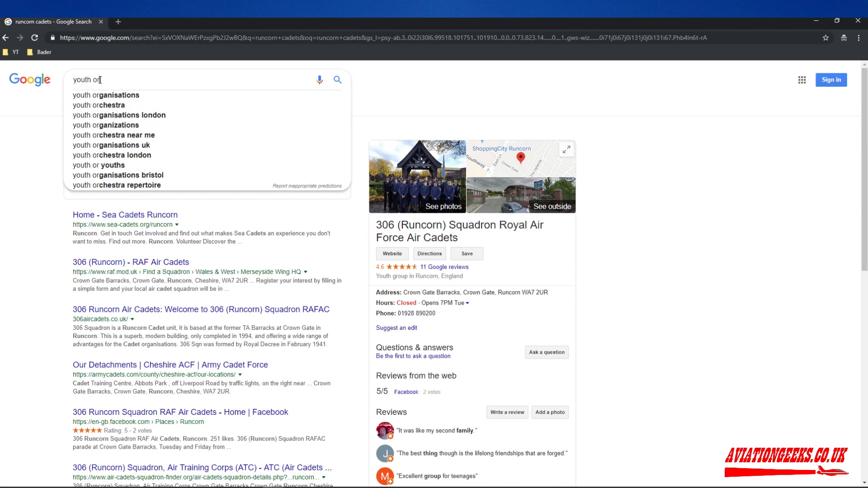
{"action": "key", "text": "Down"}
{"action": "key", "text": "Right"}
{"action": "type", "text": "ruc"}
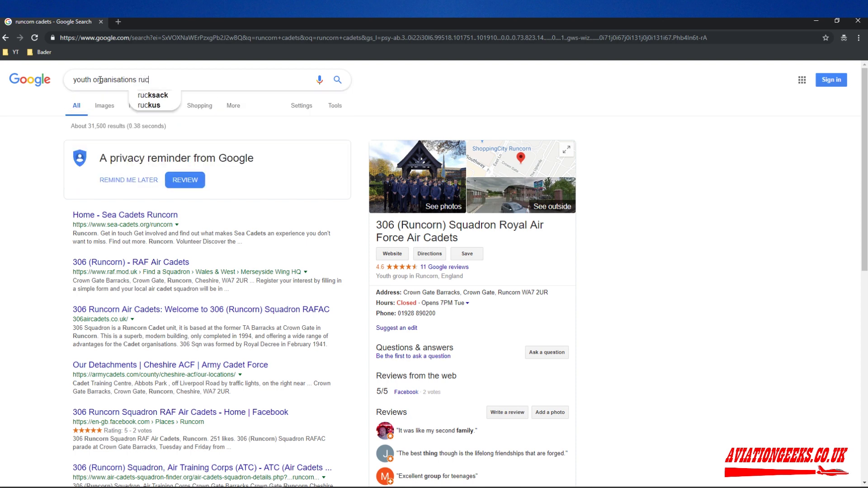
{"action": "key", "text": "BackSpace"}
{"action": "type", "text": "ncorn"}
{"action": "key", "text": "Return"}
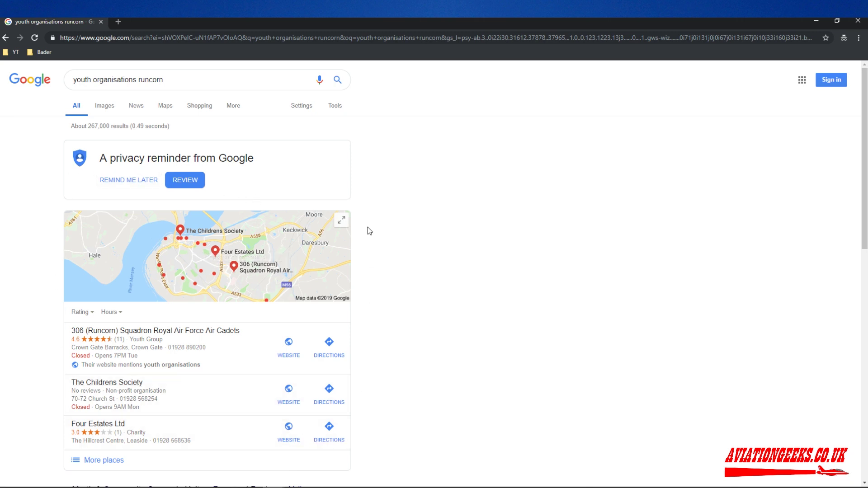
Examine the map listings and web results for Runcorn youth organisations to see where the air cadet squadron appears
{"action": "scroll", "coordinate": [190, 335], "scroll_direction": "down", "scroll_amount": 1}
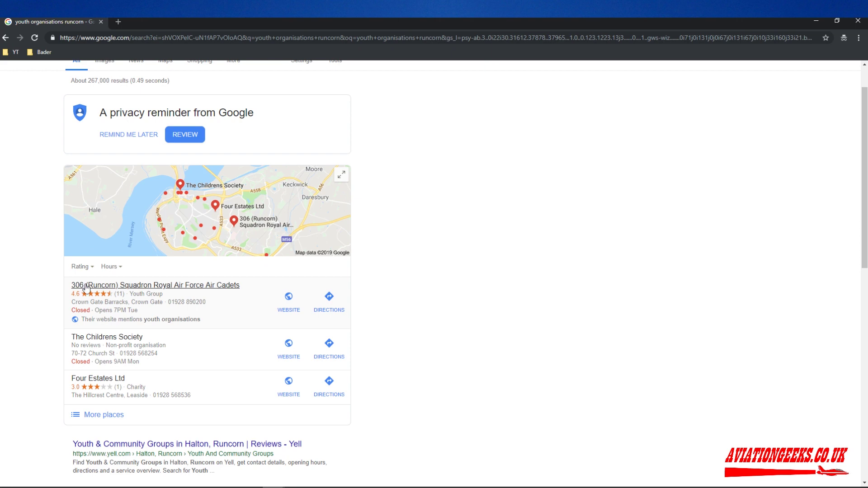
{"action": "scroll", "coordinate": [86, 289], "scroll_direction": "down", "scroll_amount": 1}
{"action": "scroll", "coordinate": [54, 308], "scroll_direction": "down", "scroll_amount": 5}
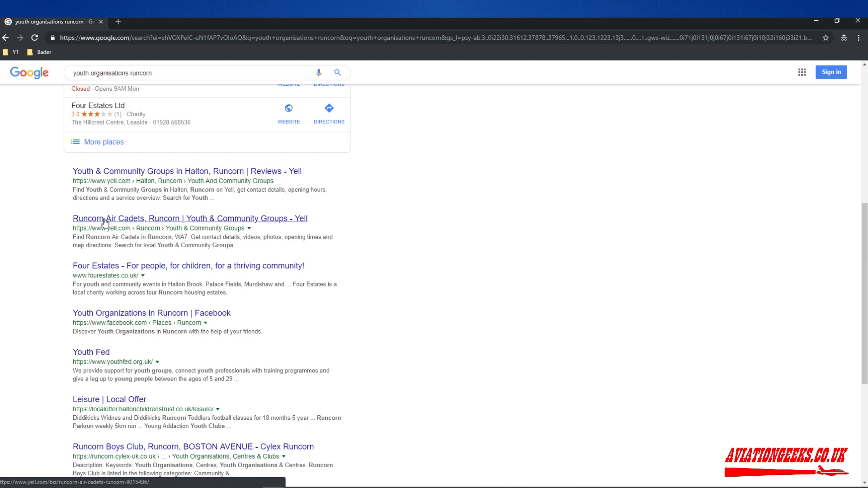
{"action": "scroll", "coordinate": [105, 222], "scroll_direction": "down", "scroll_amount": 2}
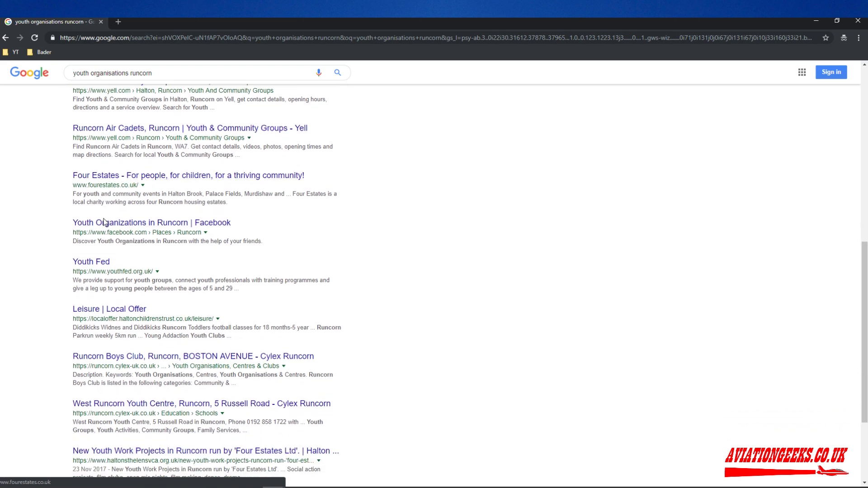
{"action": "scroll", "coordinate": [105, 222], "scroll_direction": "down", "scroll_amount": 2}
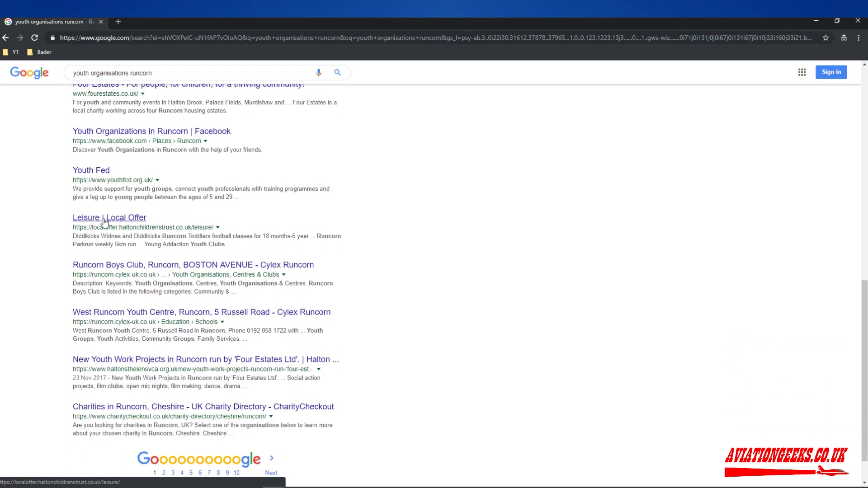
{"action": "scroll", "coordinate": [104, 222], "scroll_direction": "up", "scroll_amount": 6}
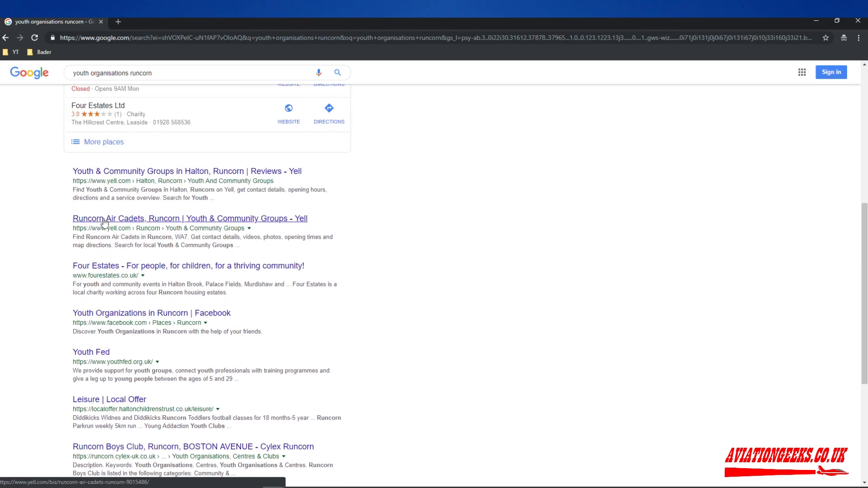
{"action": "scroll", "coordinate": [105, 222], "scroll_direction": "up", "scroll_amount": 4}
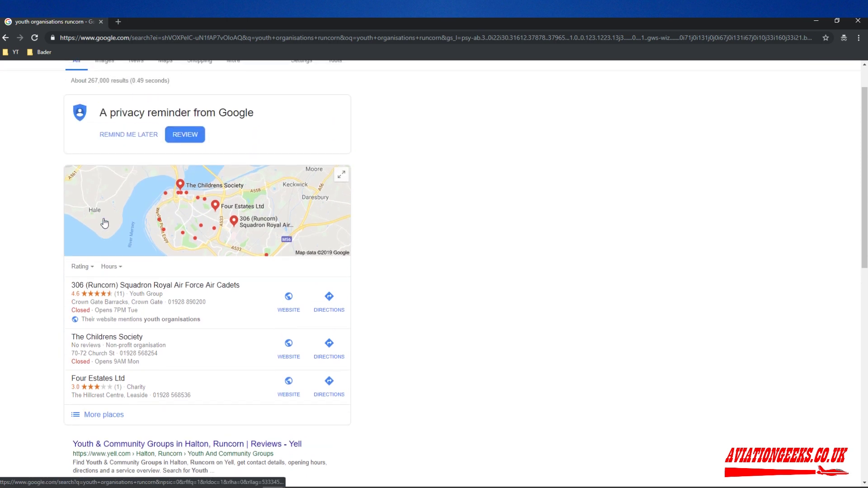